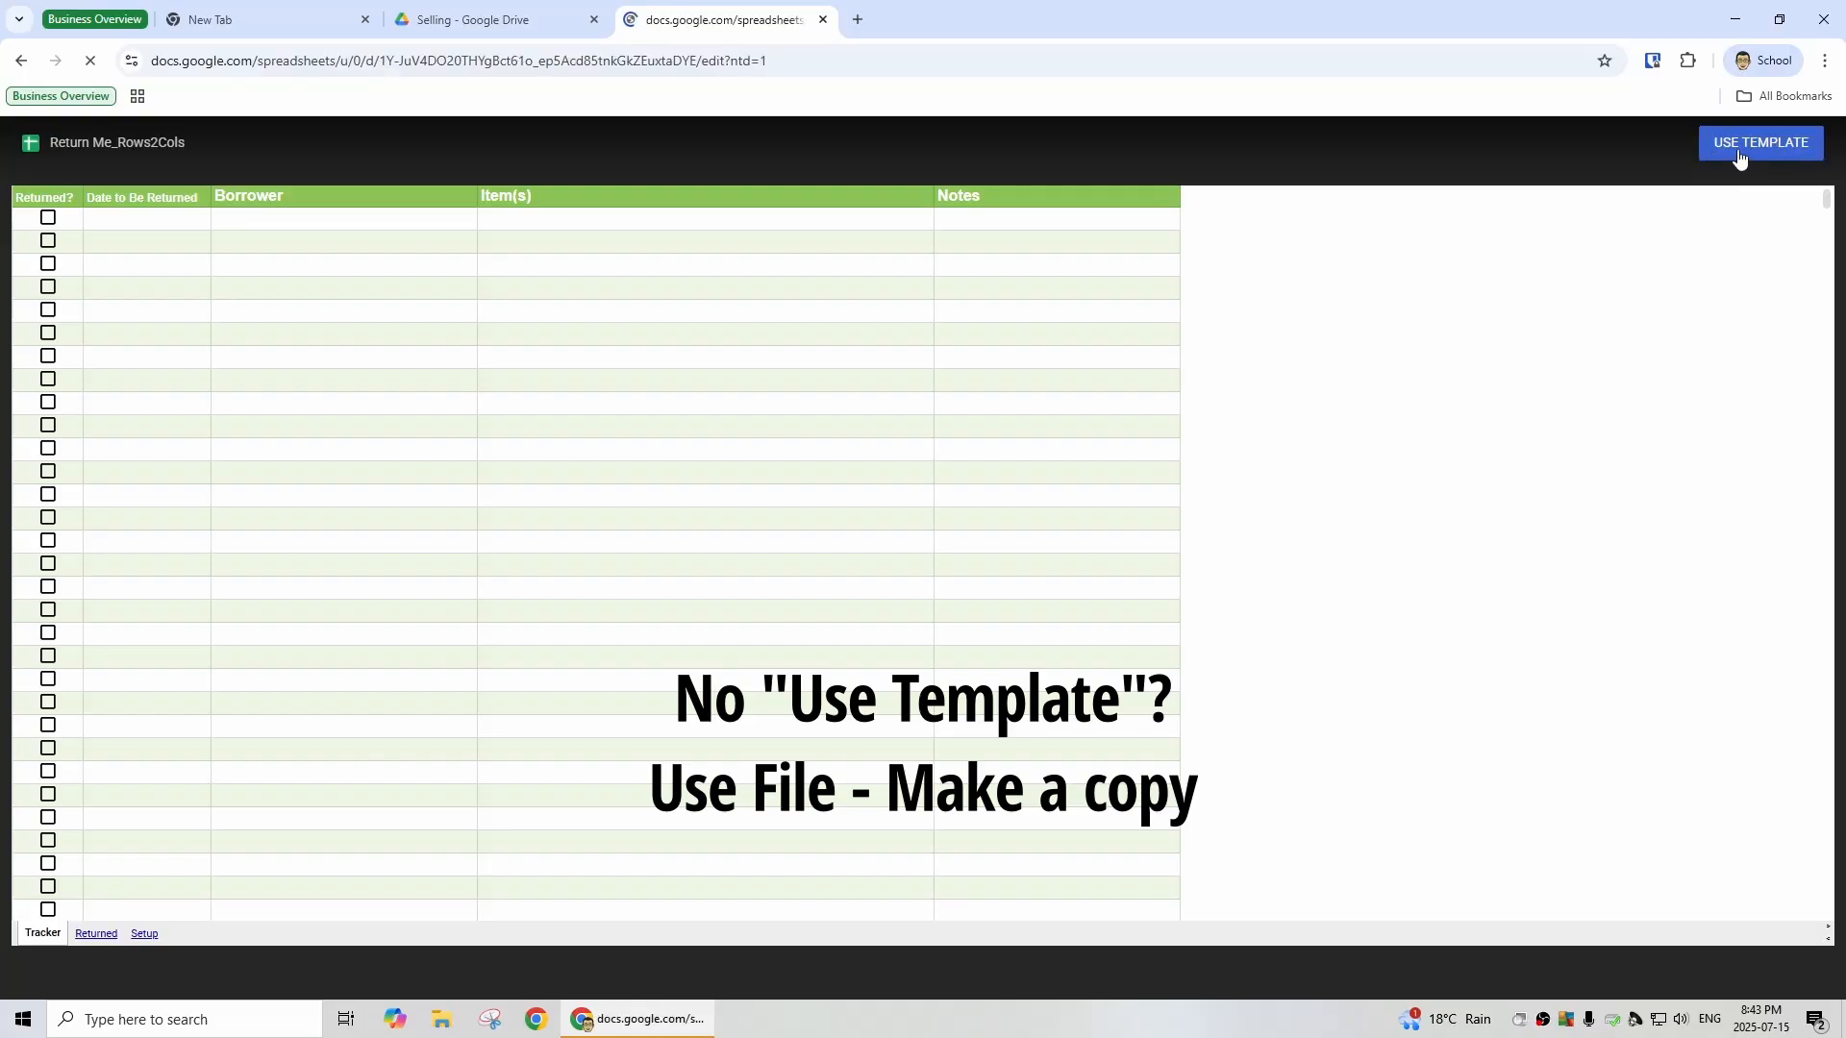
- Create a copy of the Return Me template and open its Setup sheet
left_click(1741, 152)
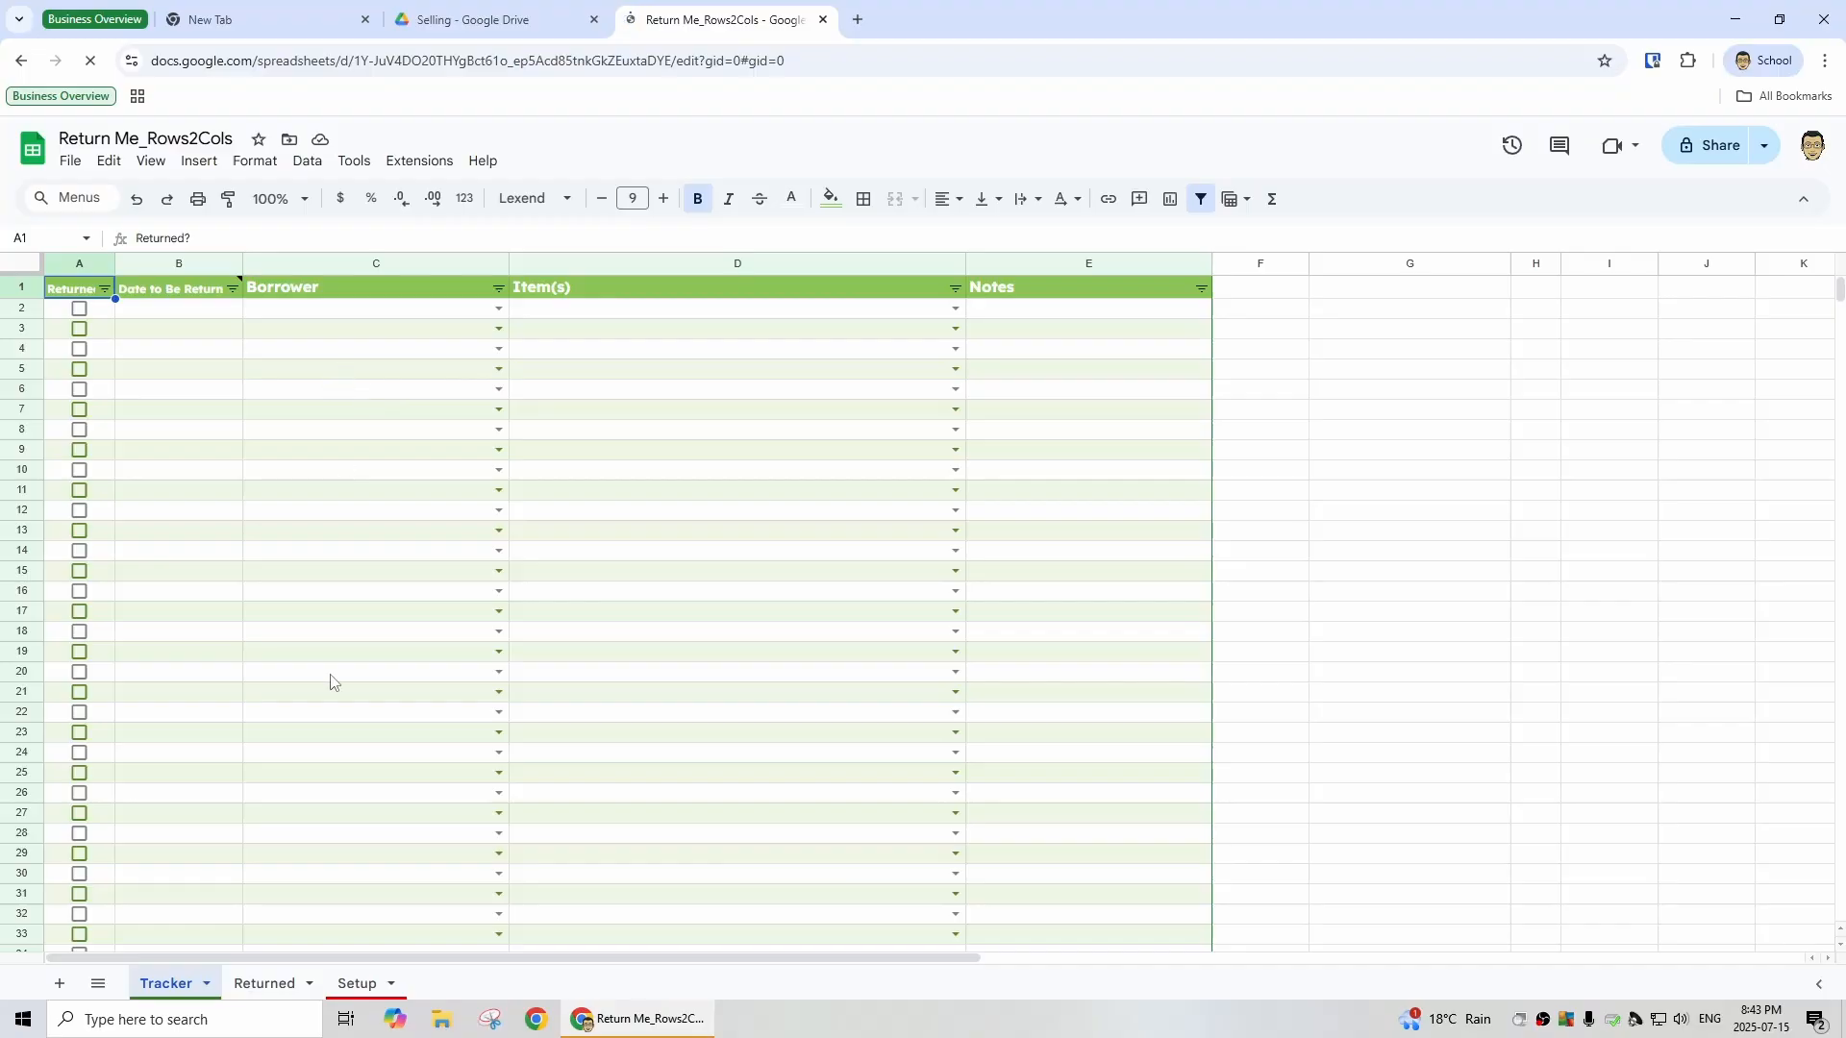
left_click(356, 985)
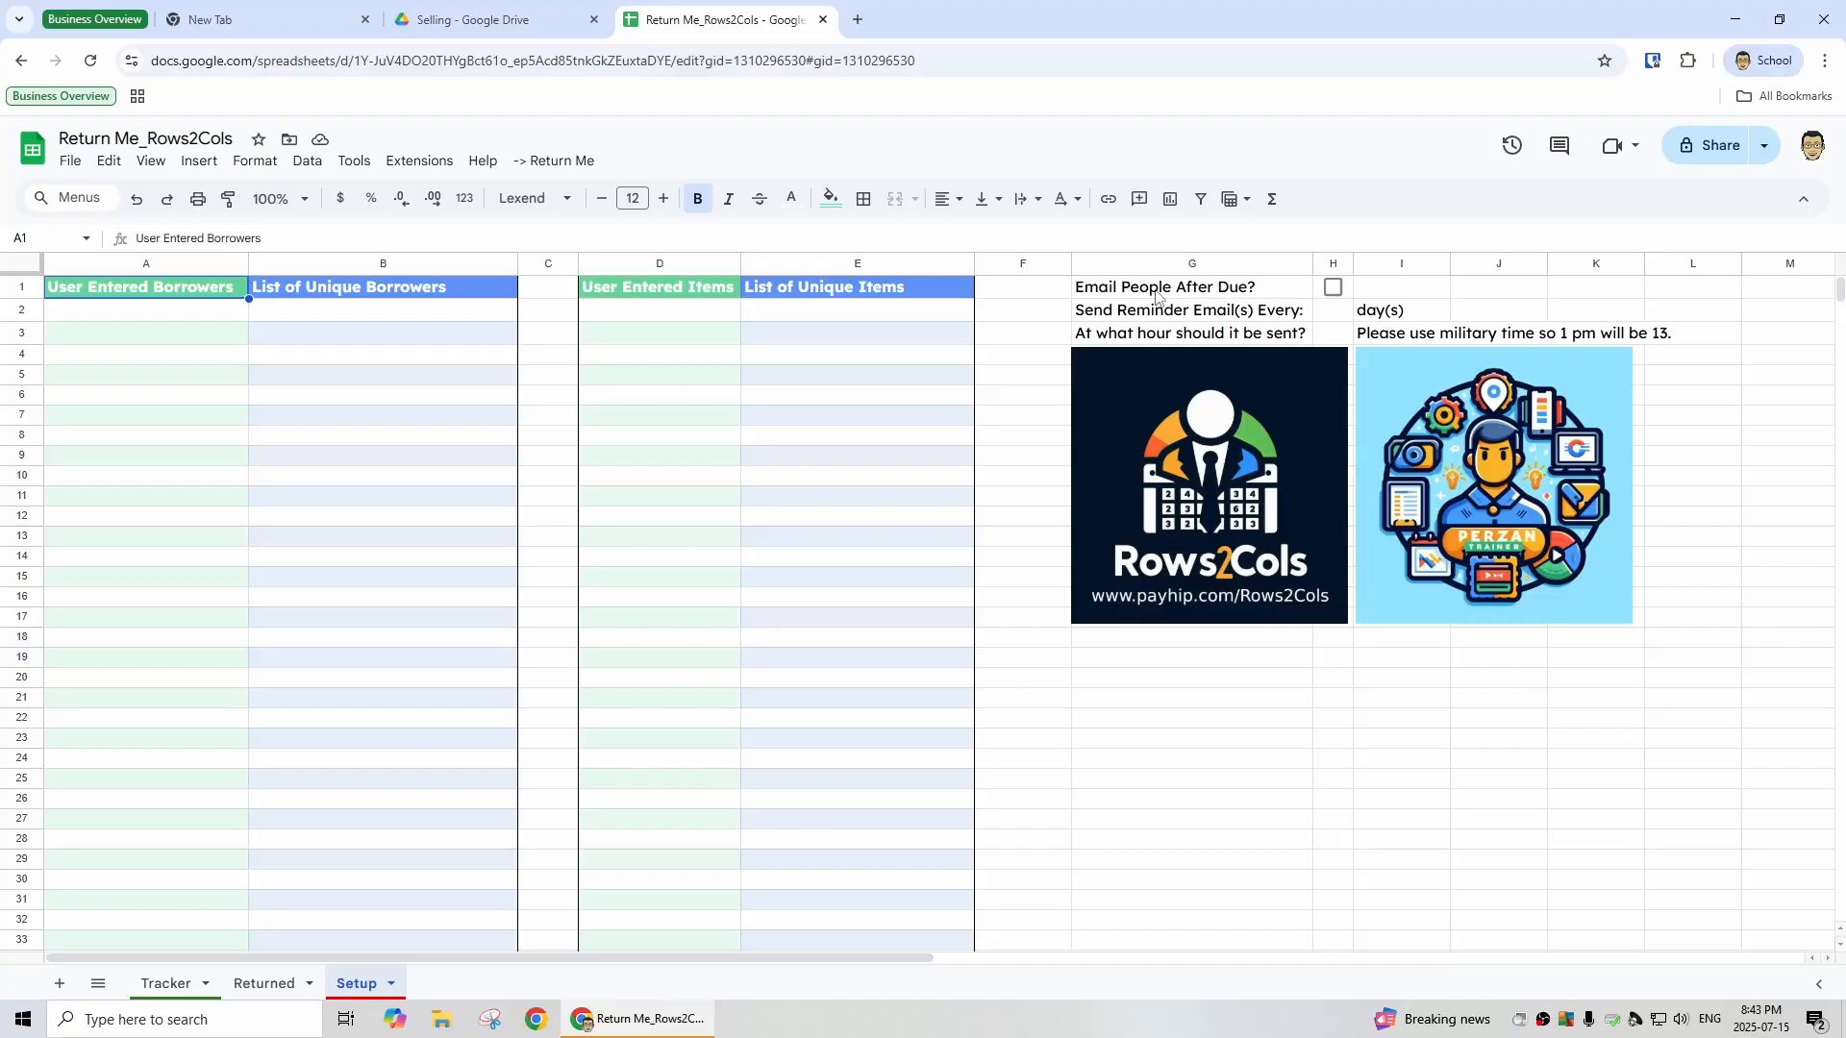
- Turn on emailing people after due and set reminder emails to be sent every 3 days
left_click(1332, 288)
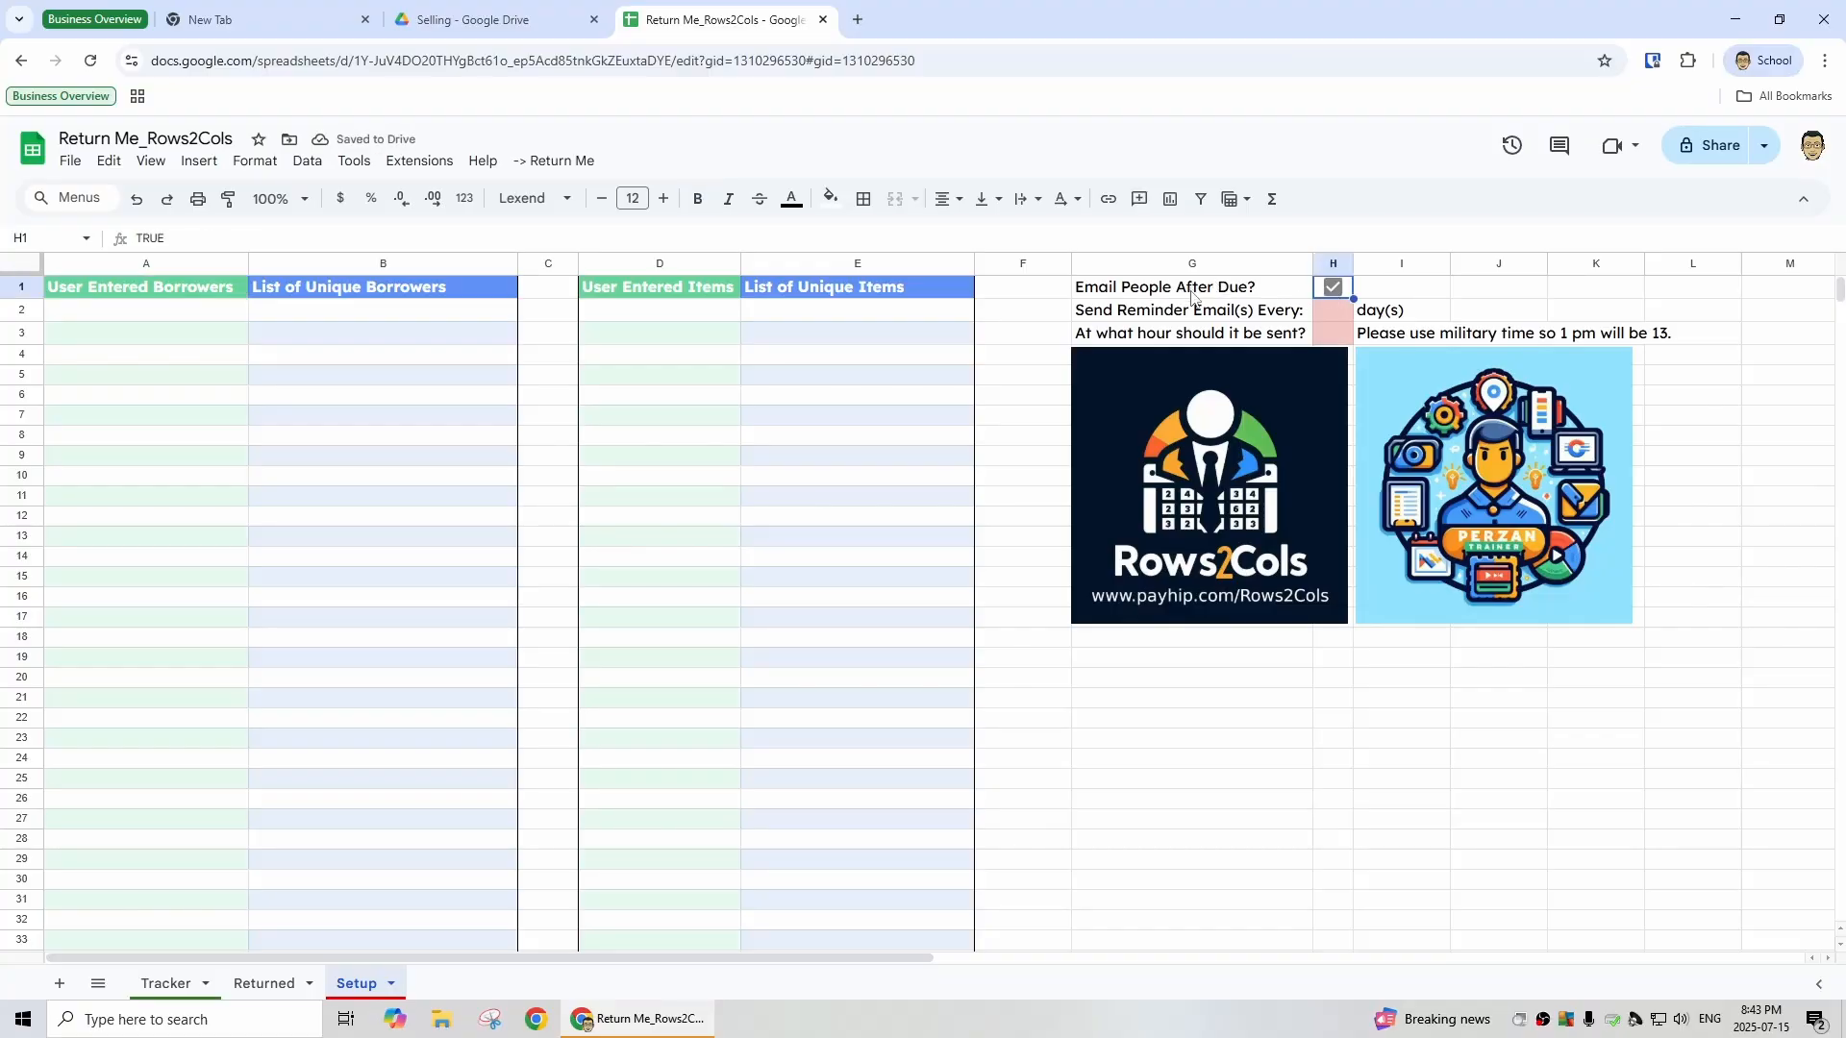
left_click(1342, 313)
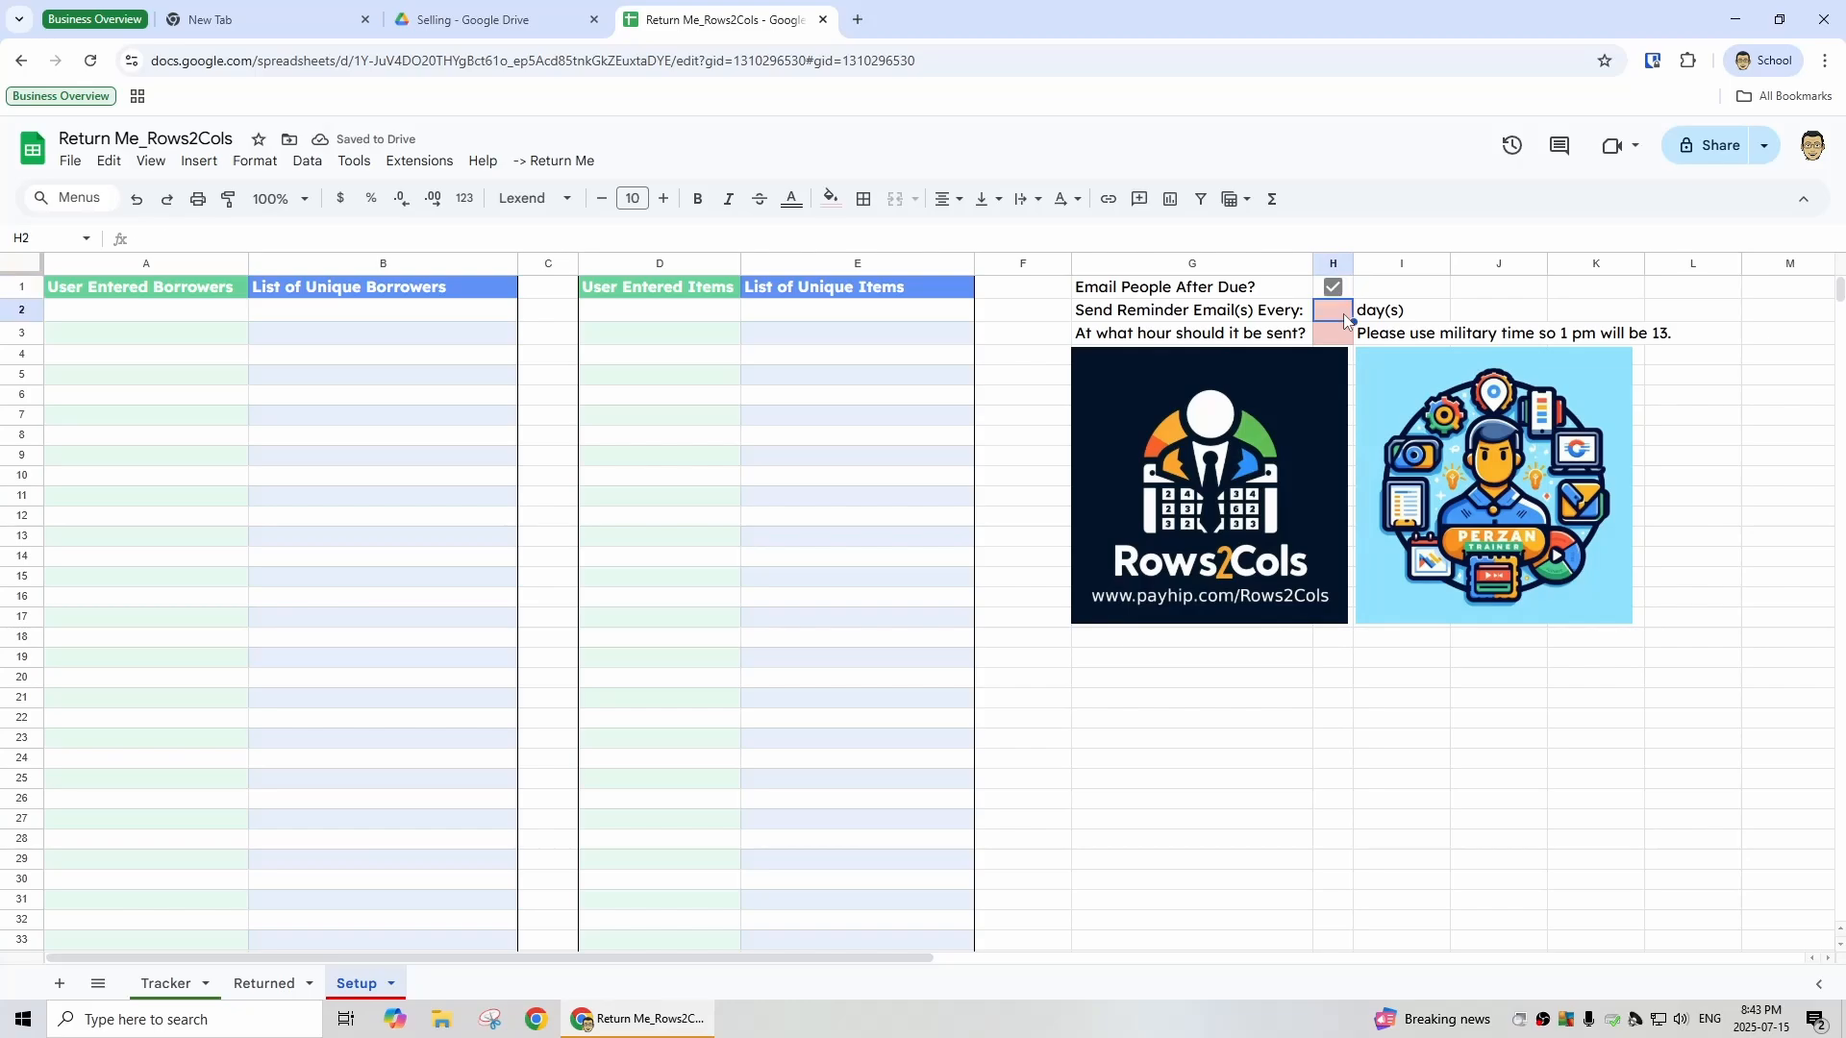
type("3")
key("Tab")
- Set the hour for sending reminder emails to 8
left_click(1338, 321)
left_click(1333, 334)
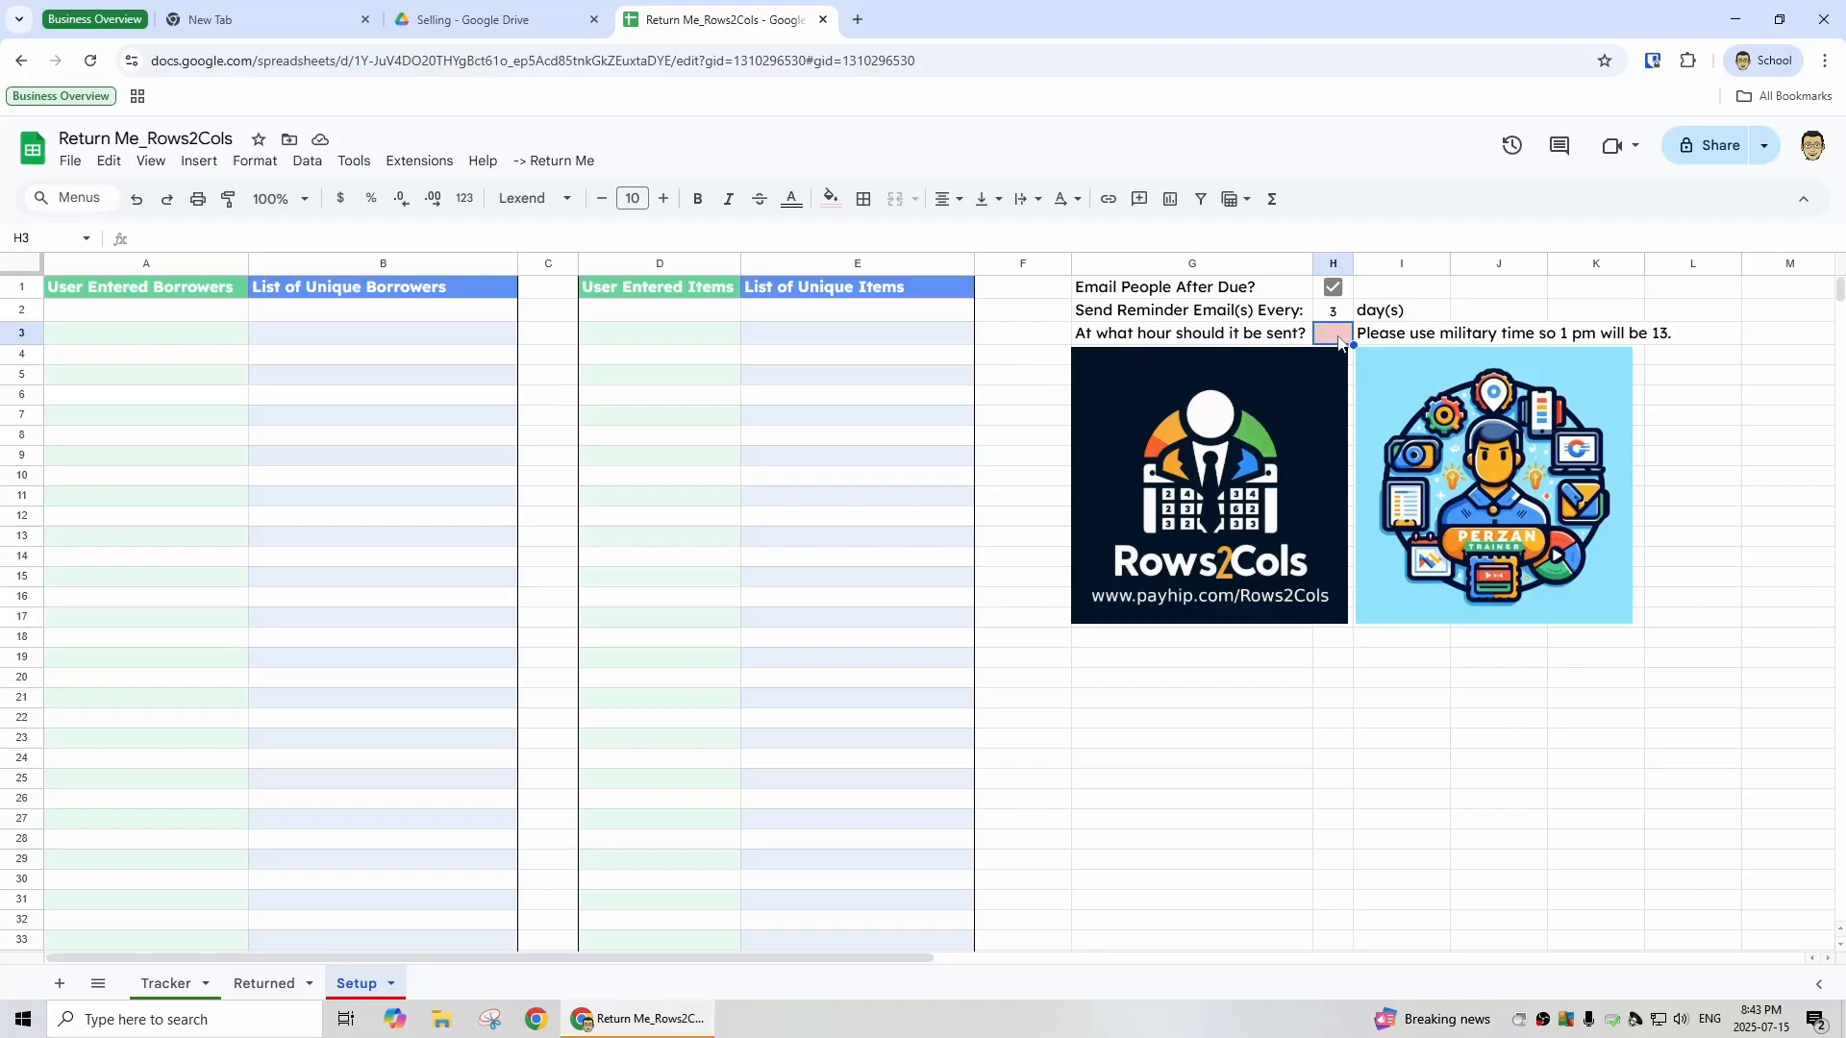
type("8")
type("17")
left_click(1435, 319)
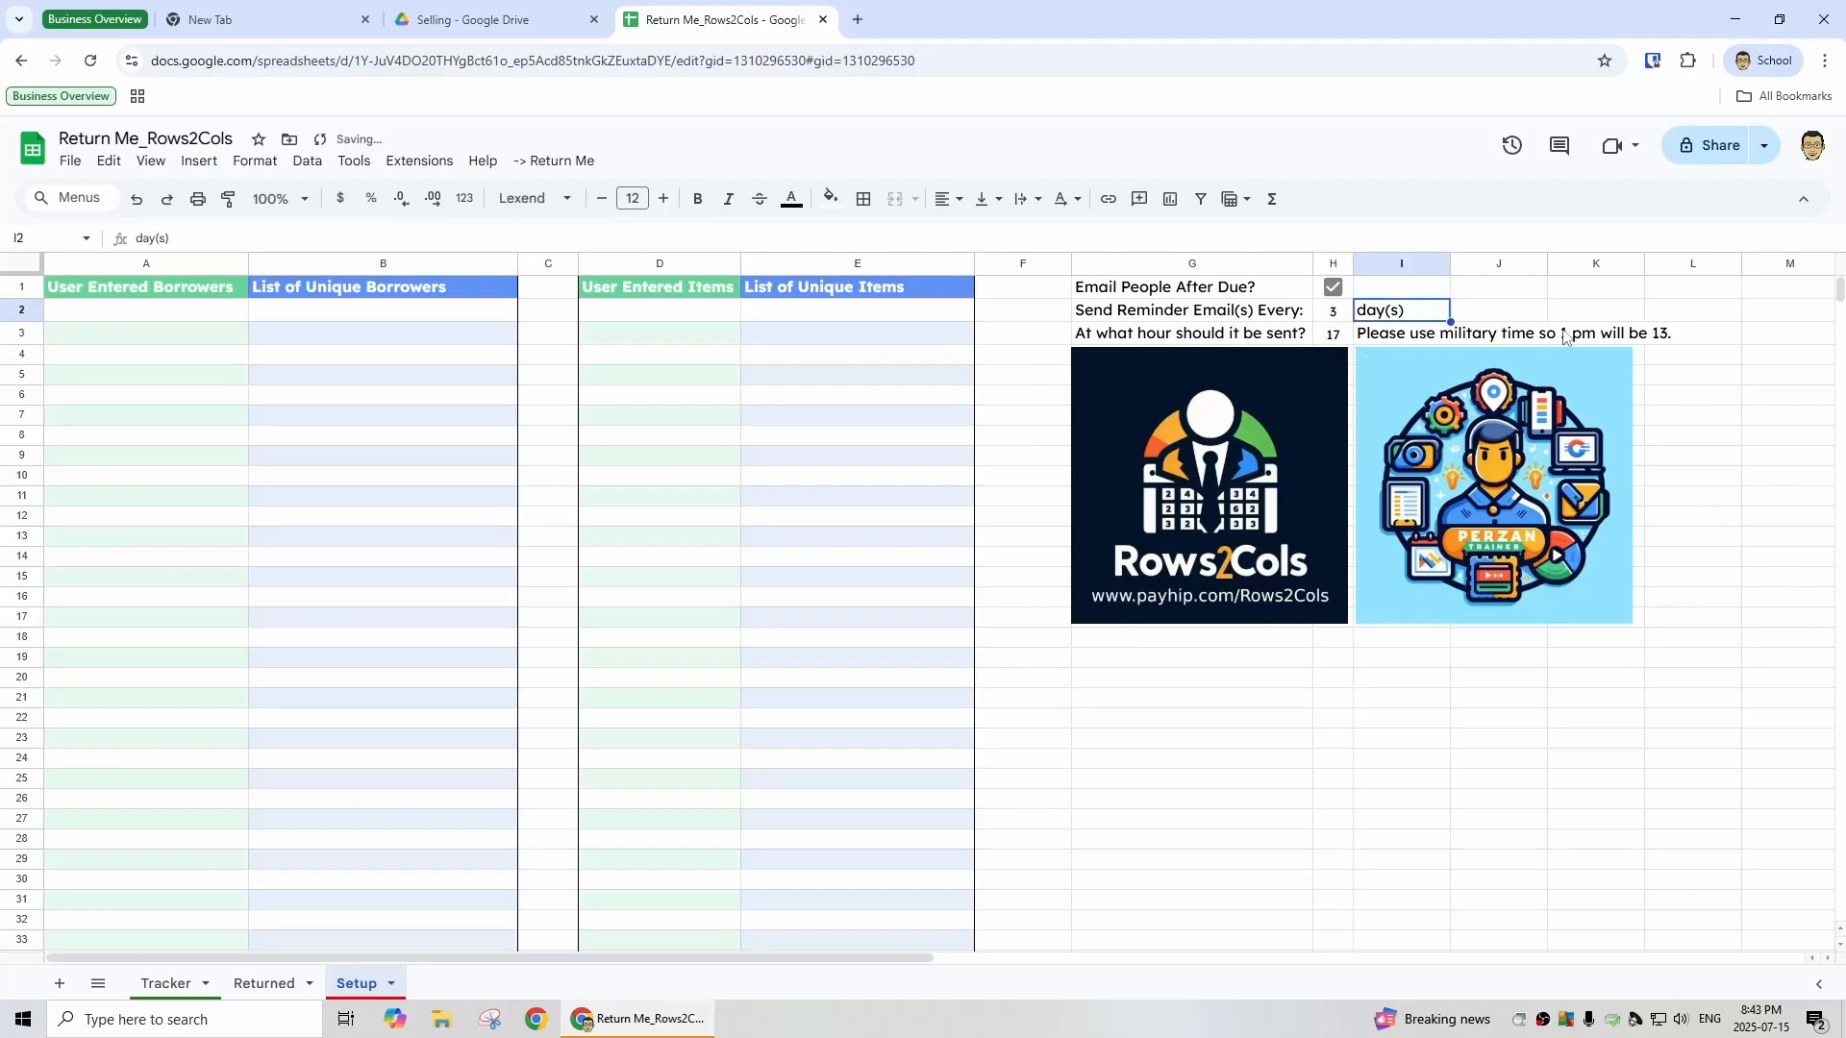
left_click(1340, 338)
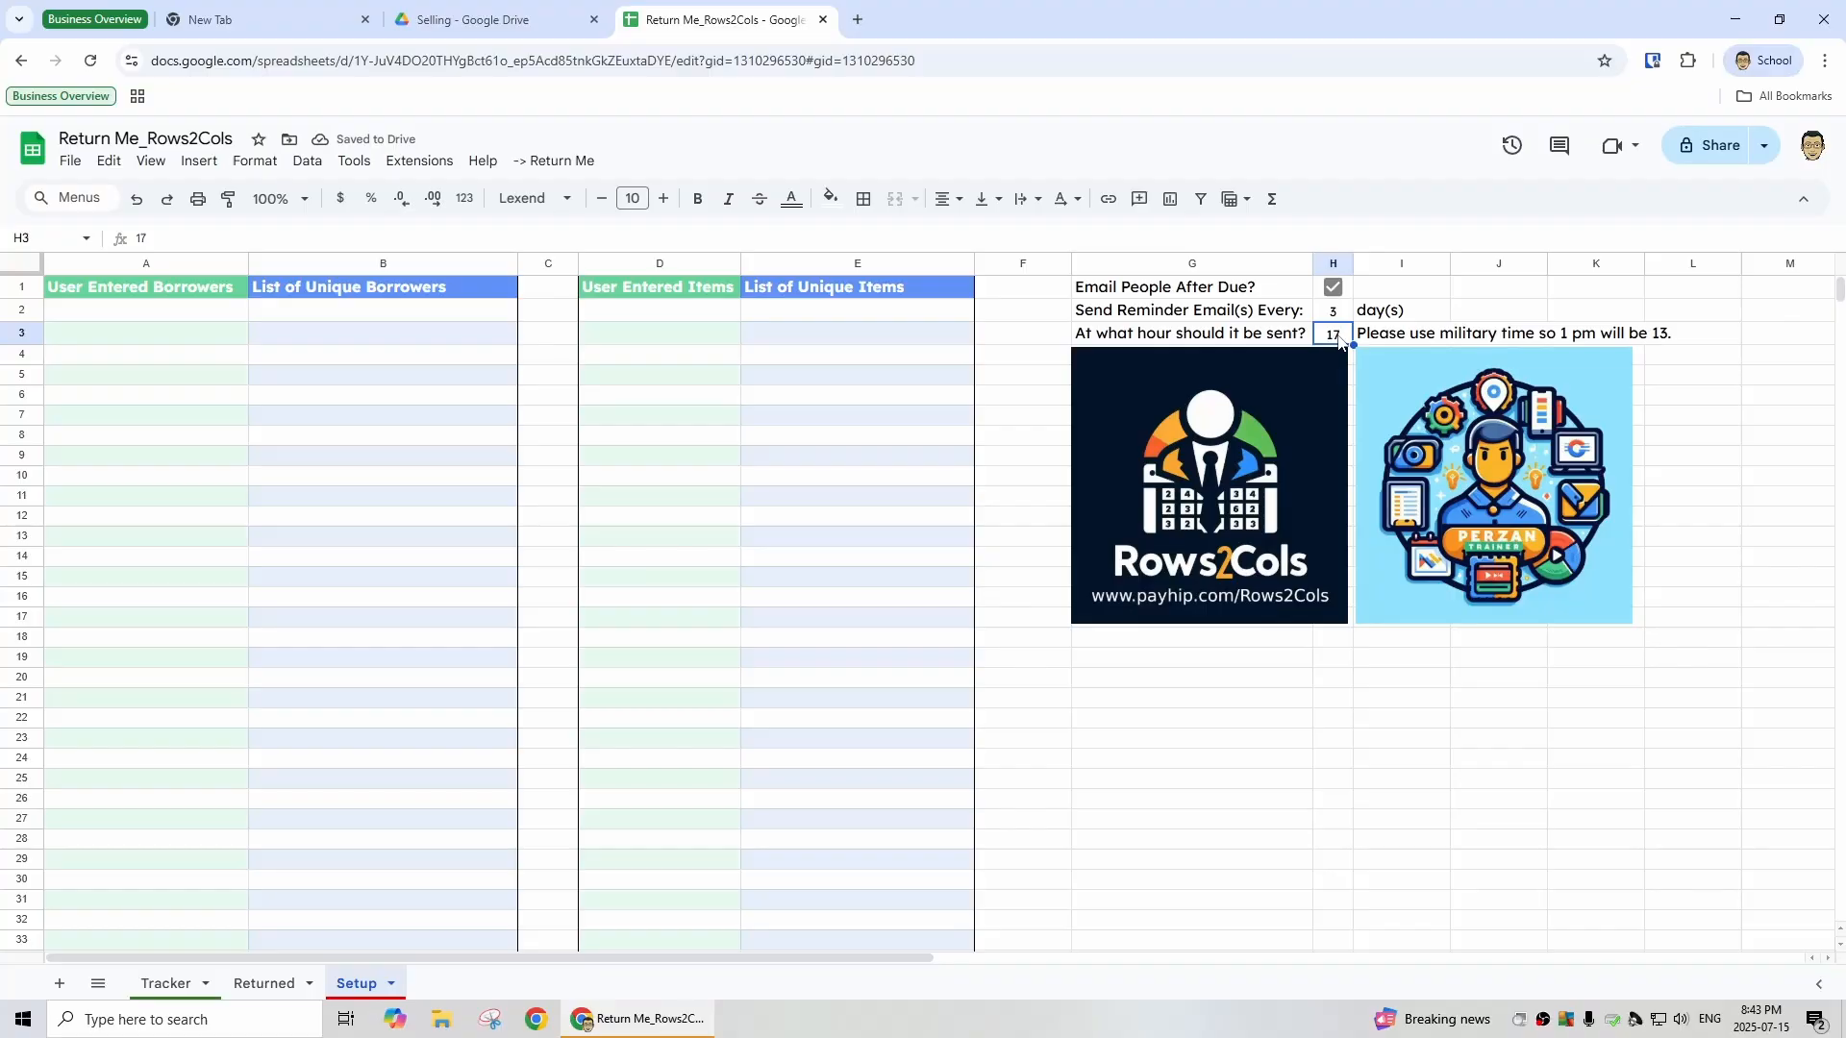
type("8")
key("Up")
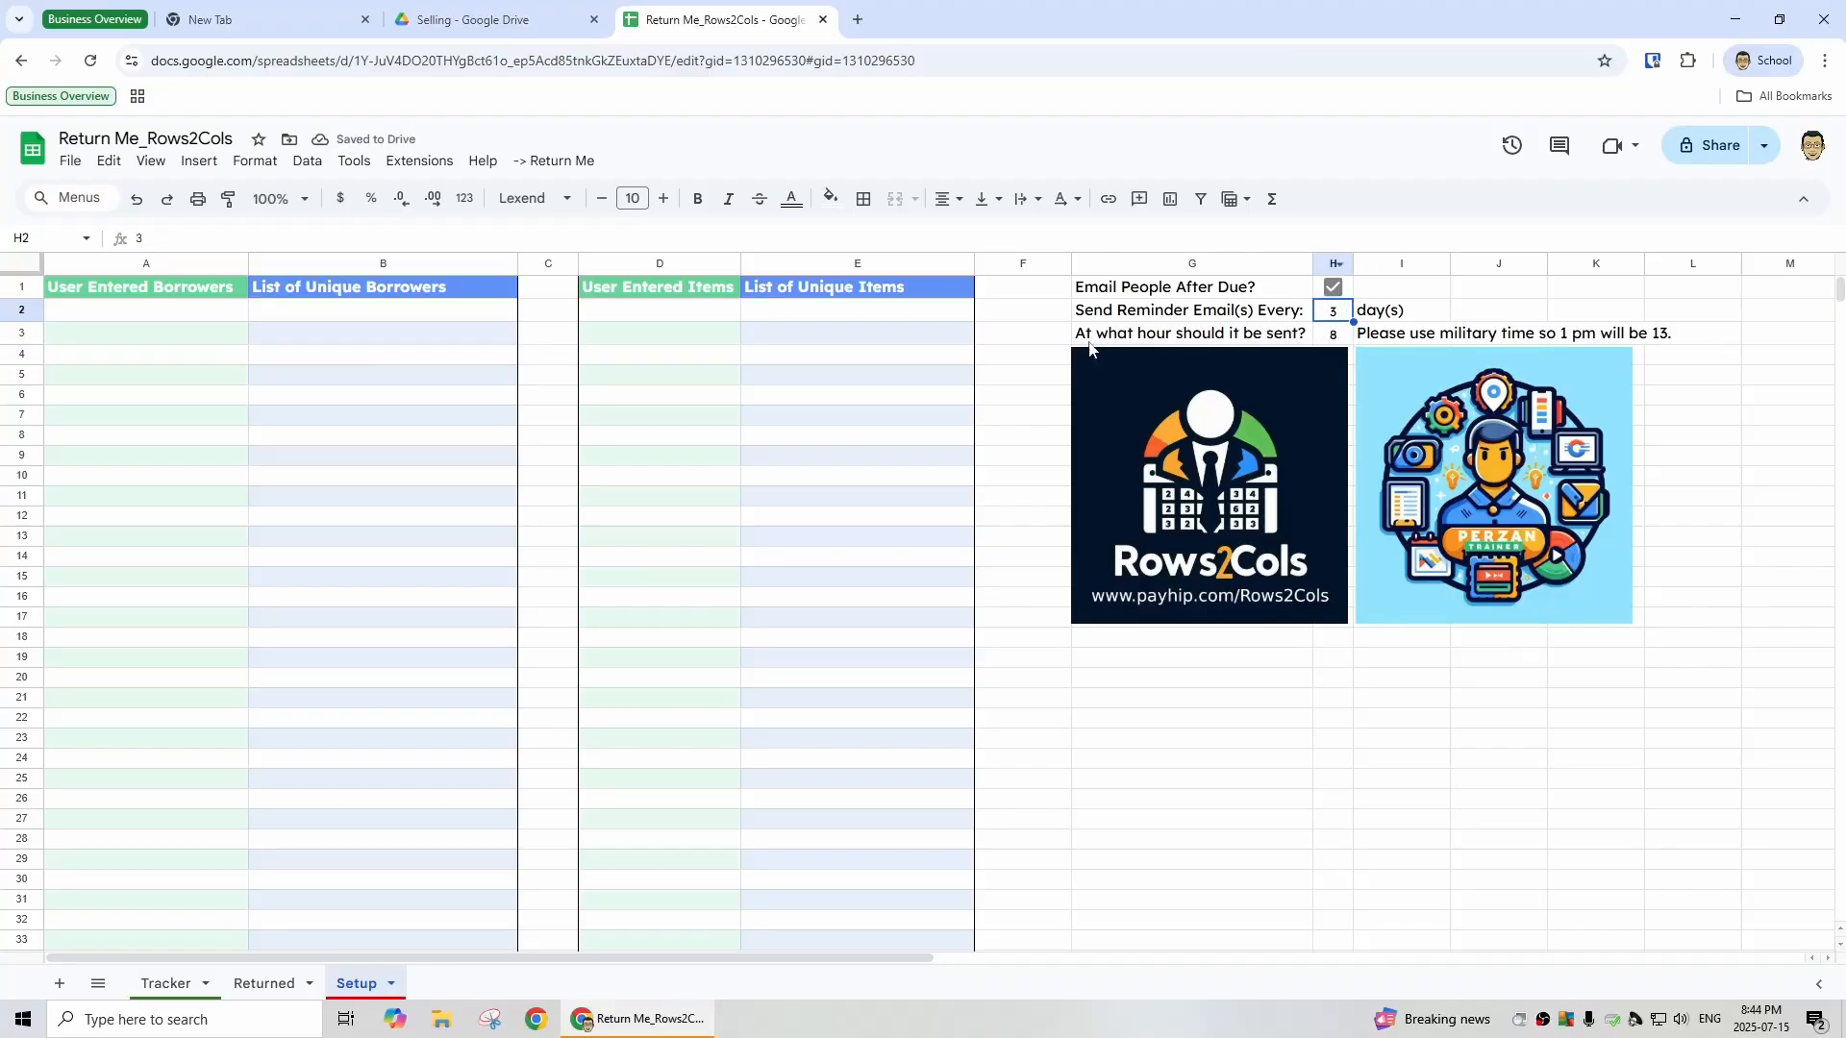
- Run the Setup Reminder Emails command of the Return Me script
left_click(561, 162)
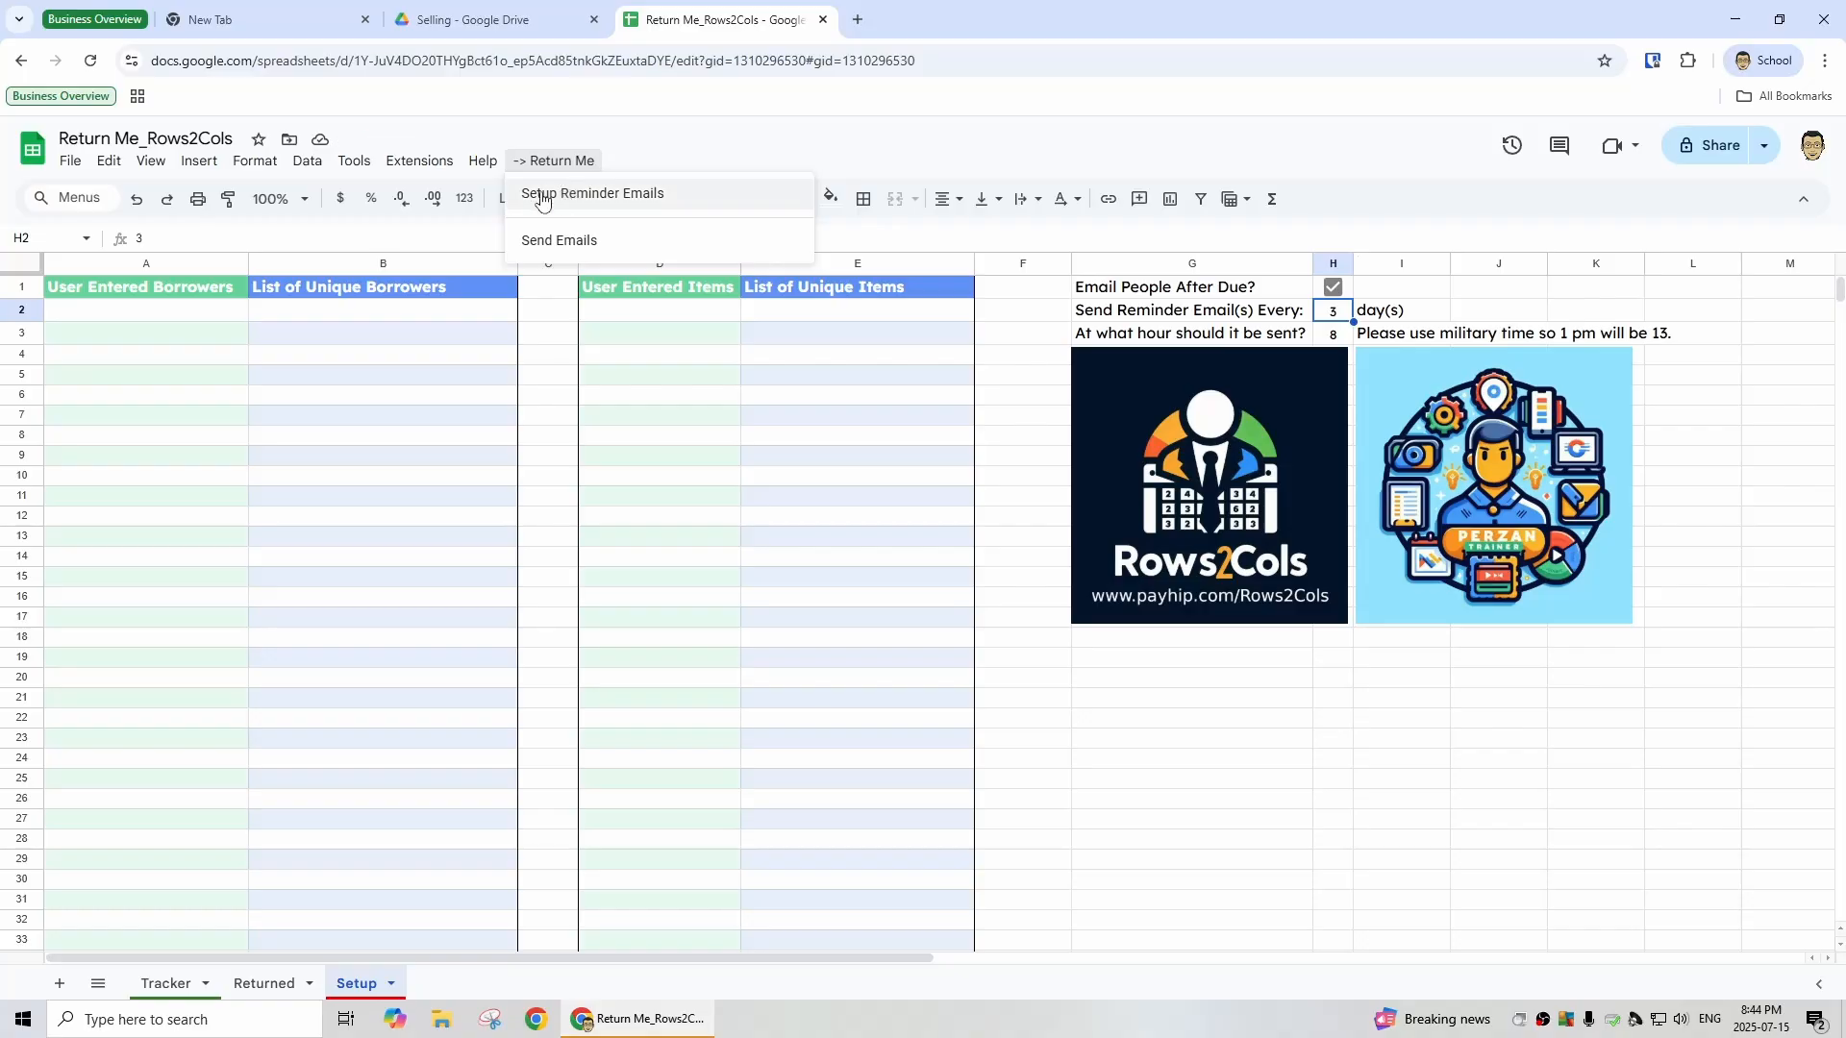
left_click(595, 195)
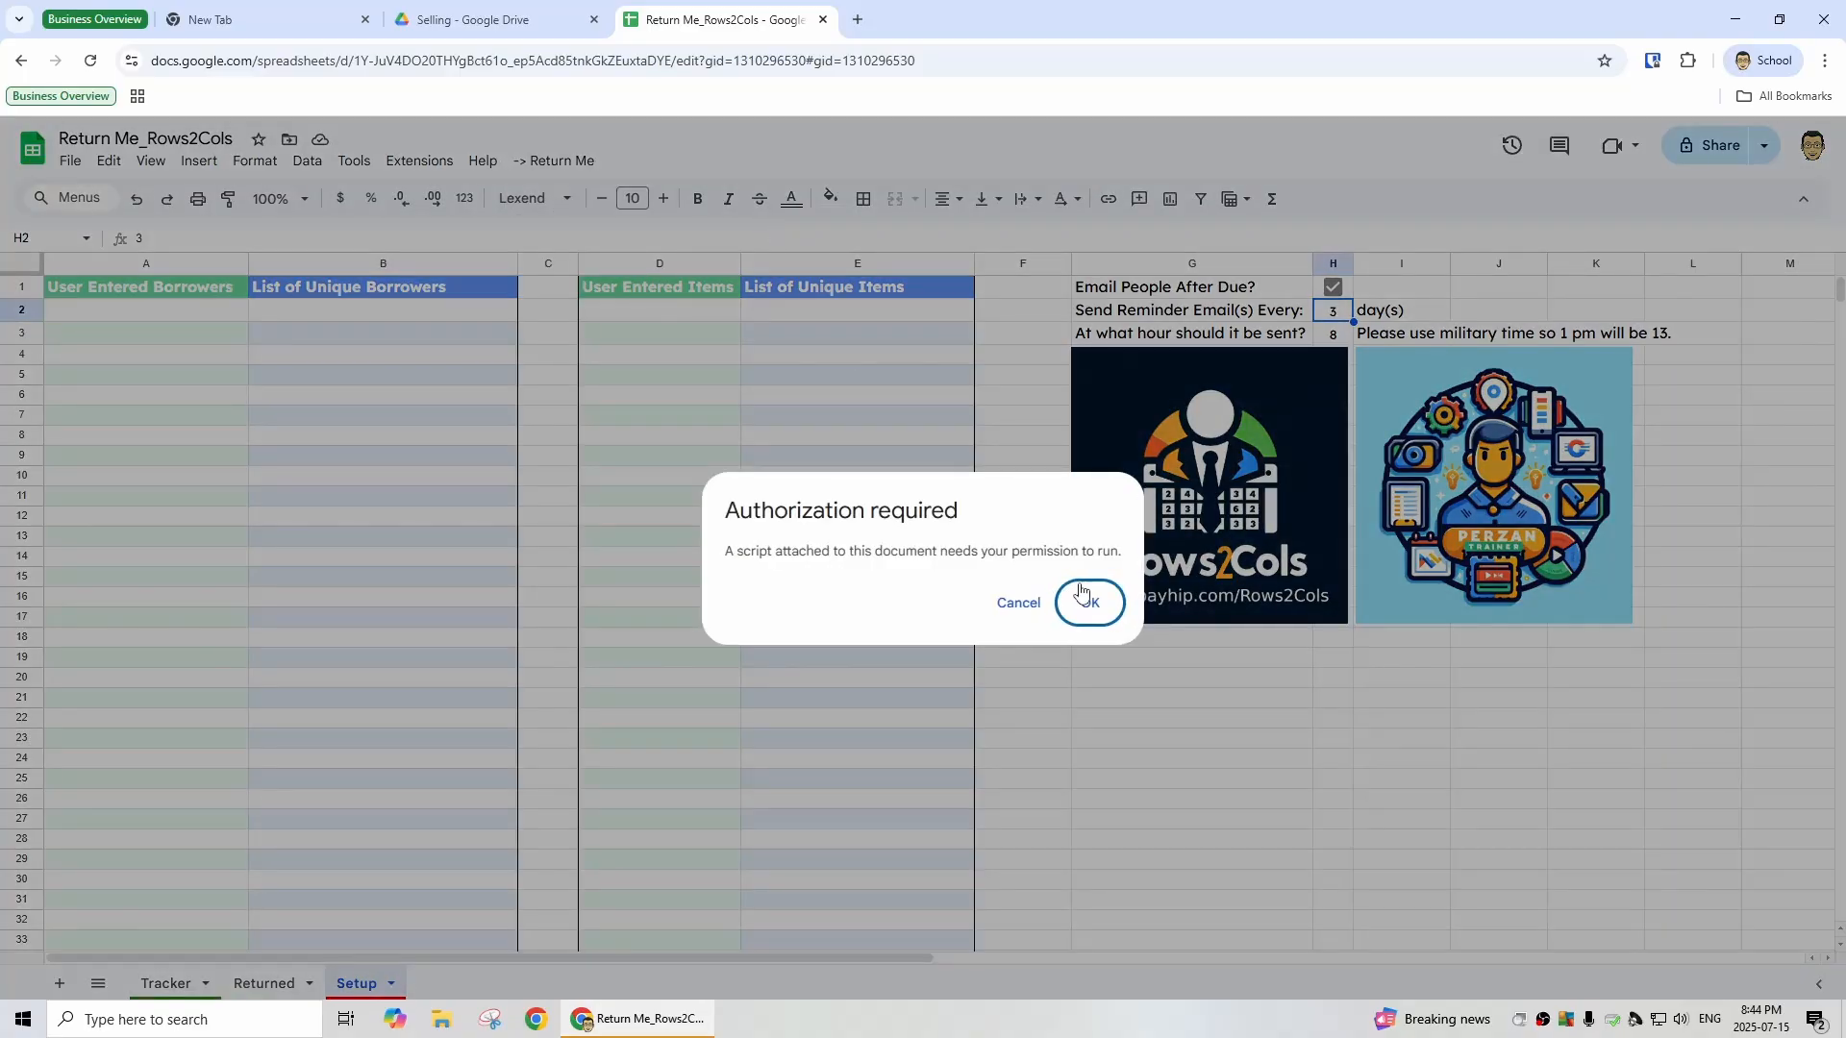
left_click(1085, 603)
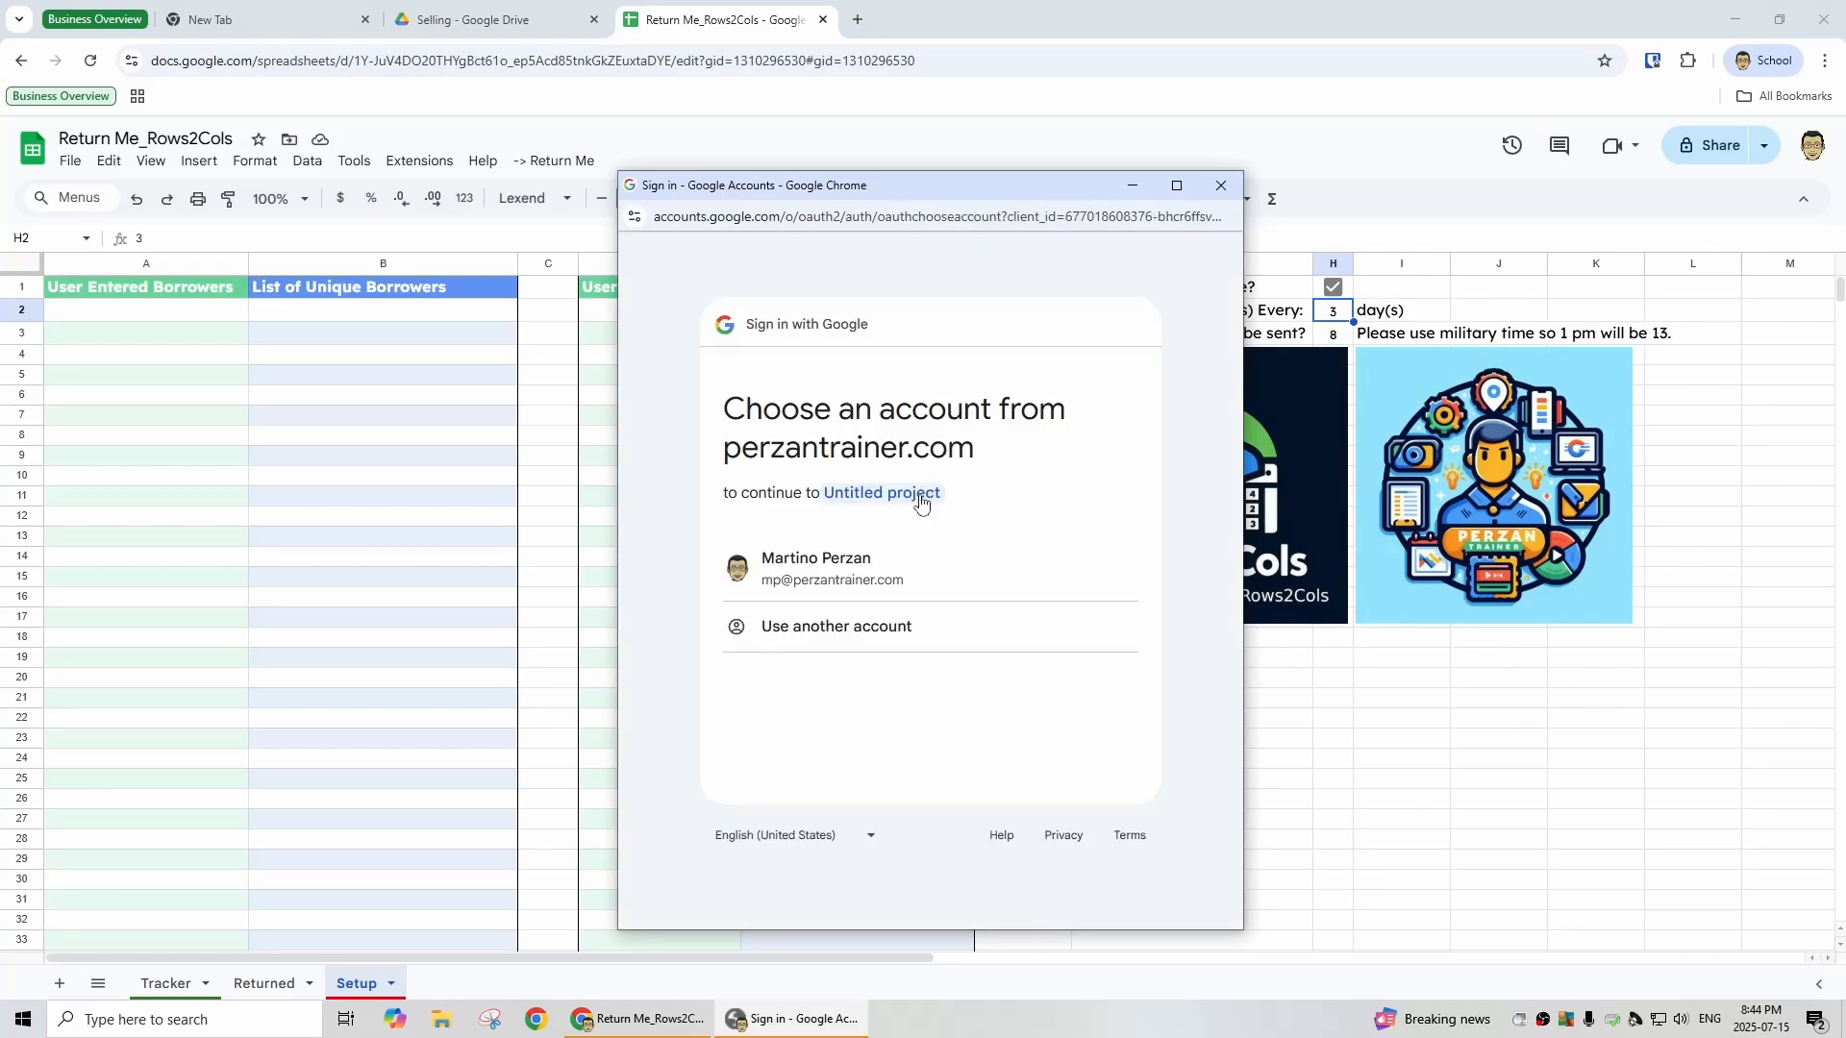
- Sign in with the Google account and grant the script all requested permissions
left_click(872, 577)
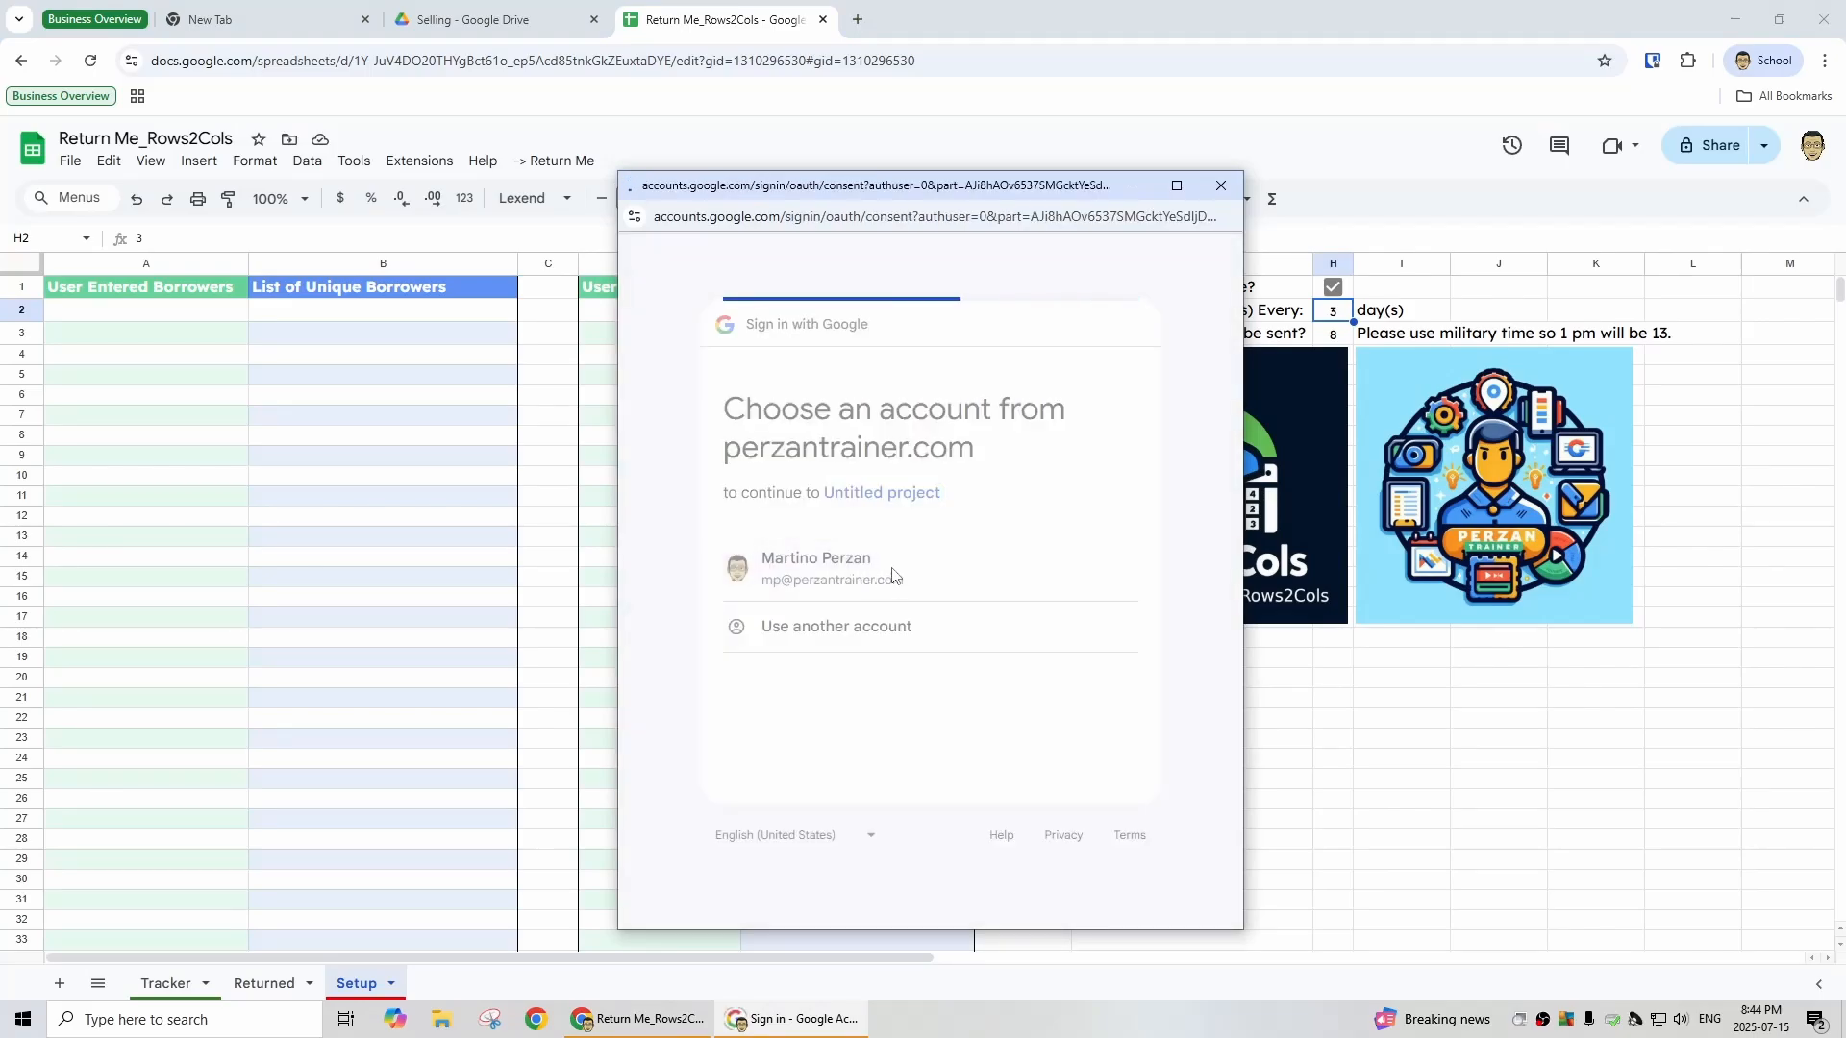
left_click(744, 587)
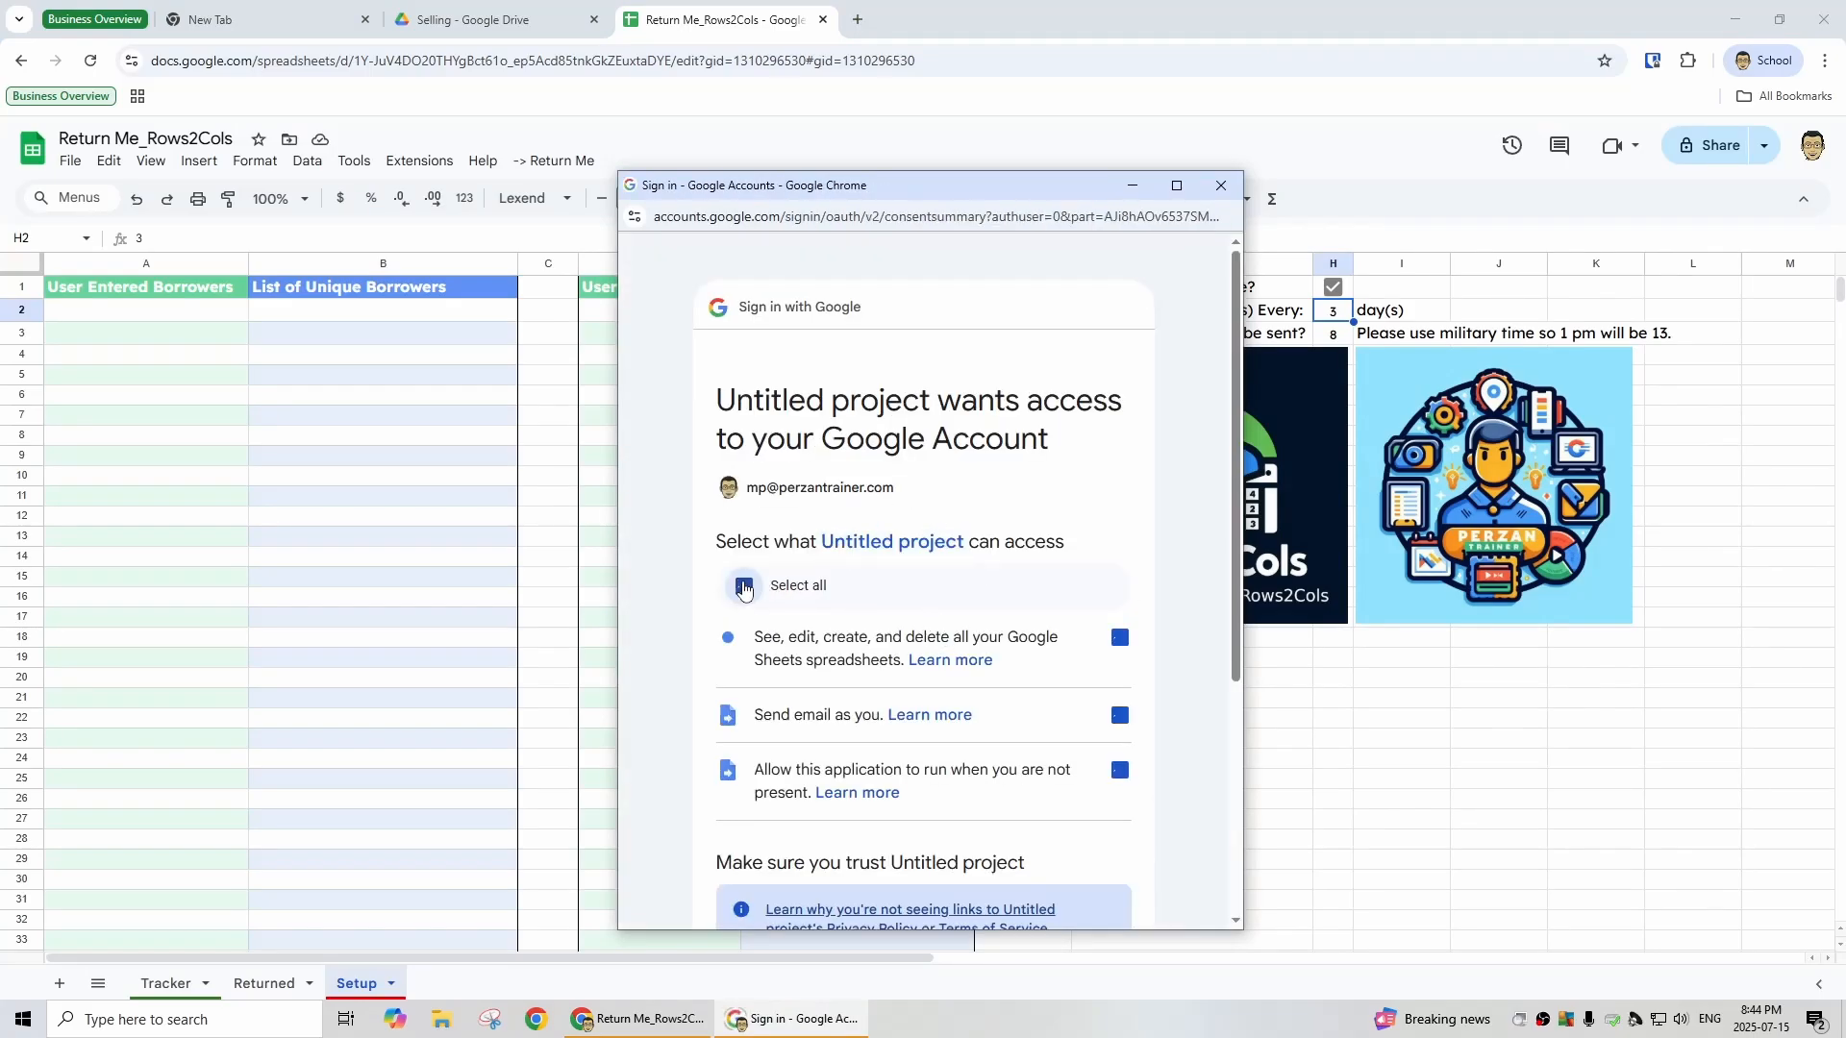
scroll(1016, 659, "down", 2)
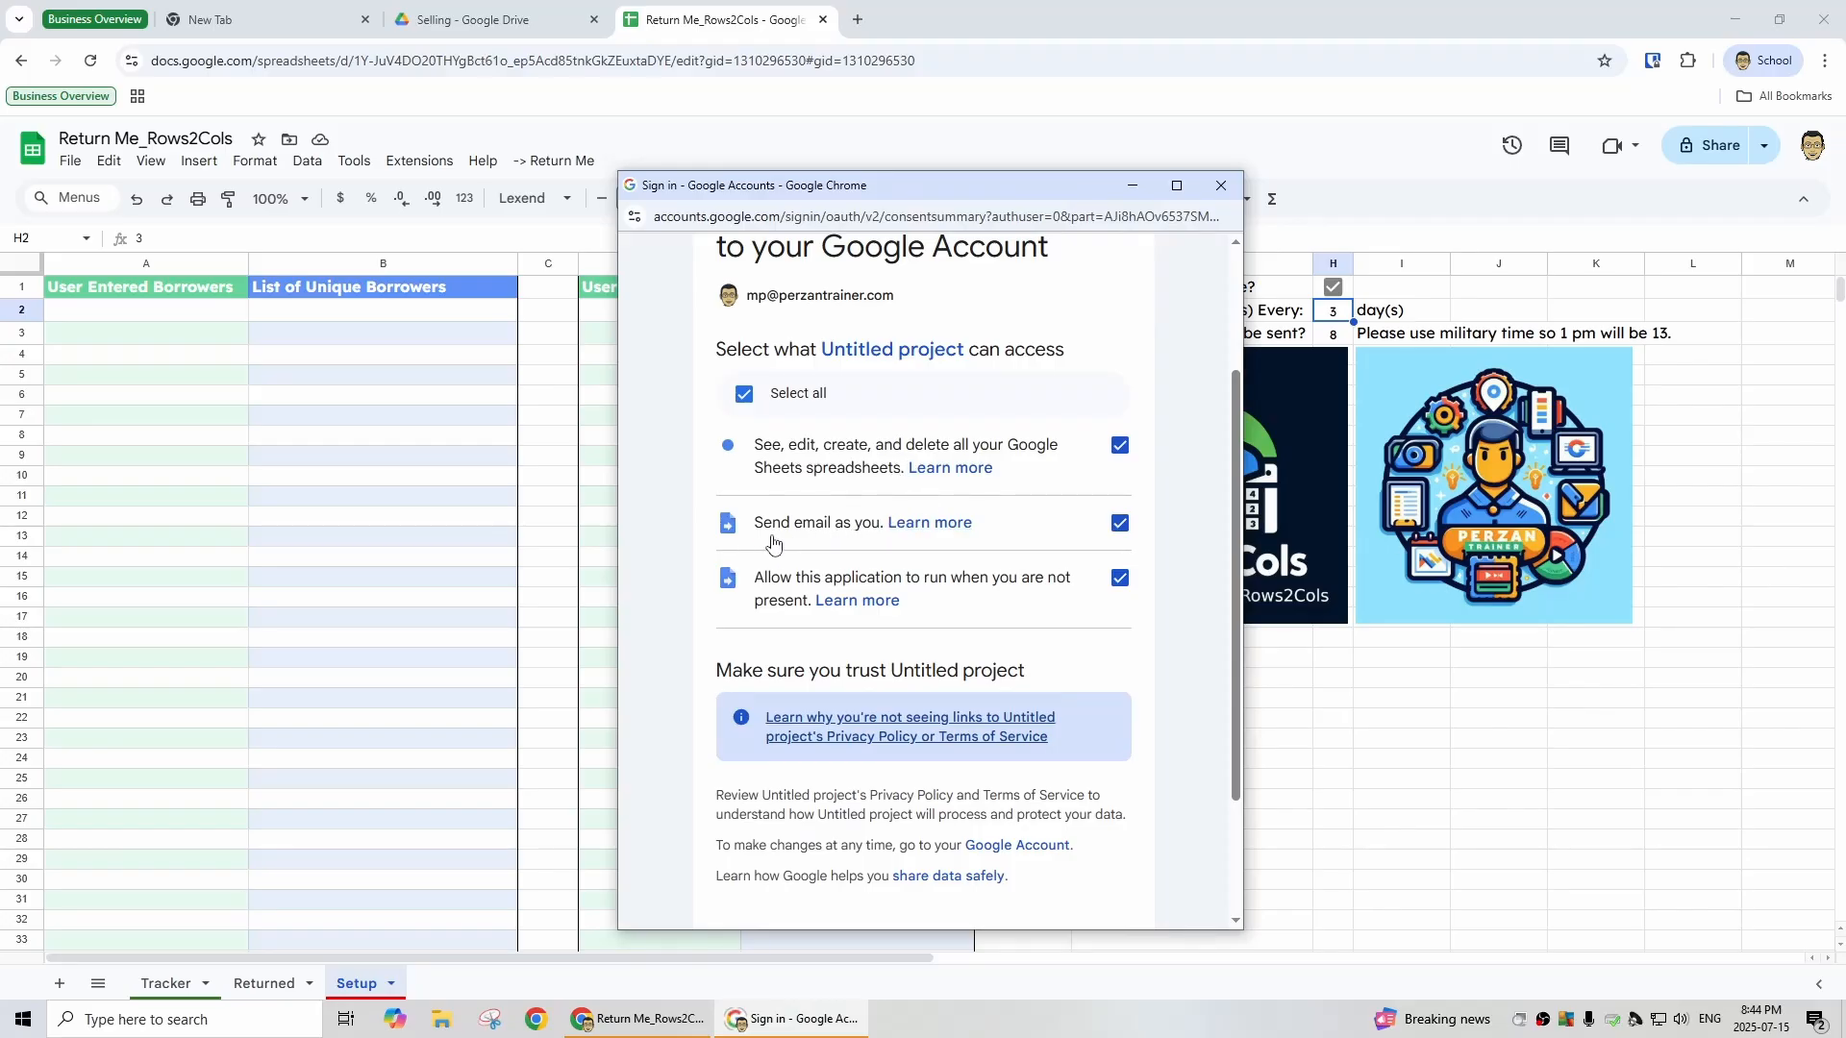
scroll(1067, 615, "down", 2)
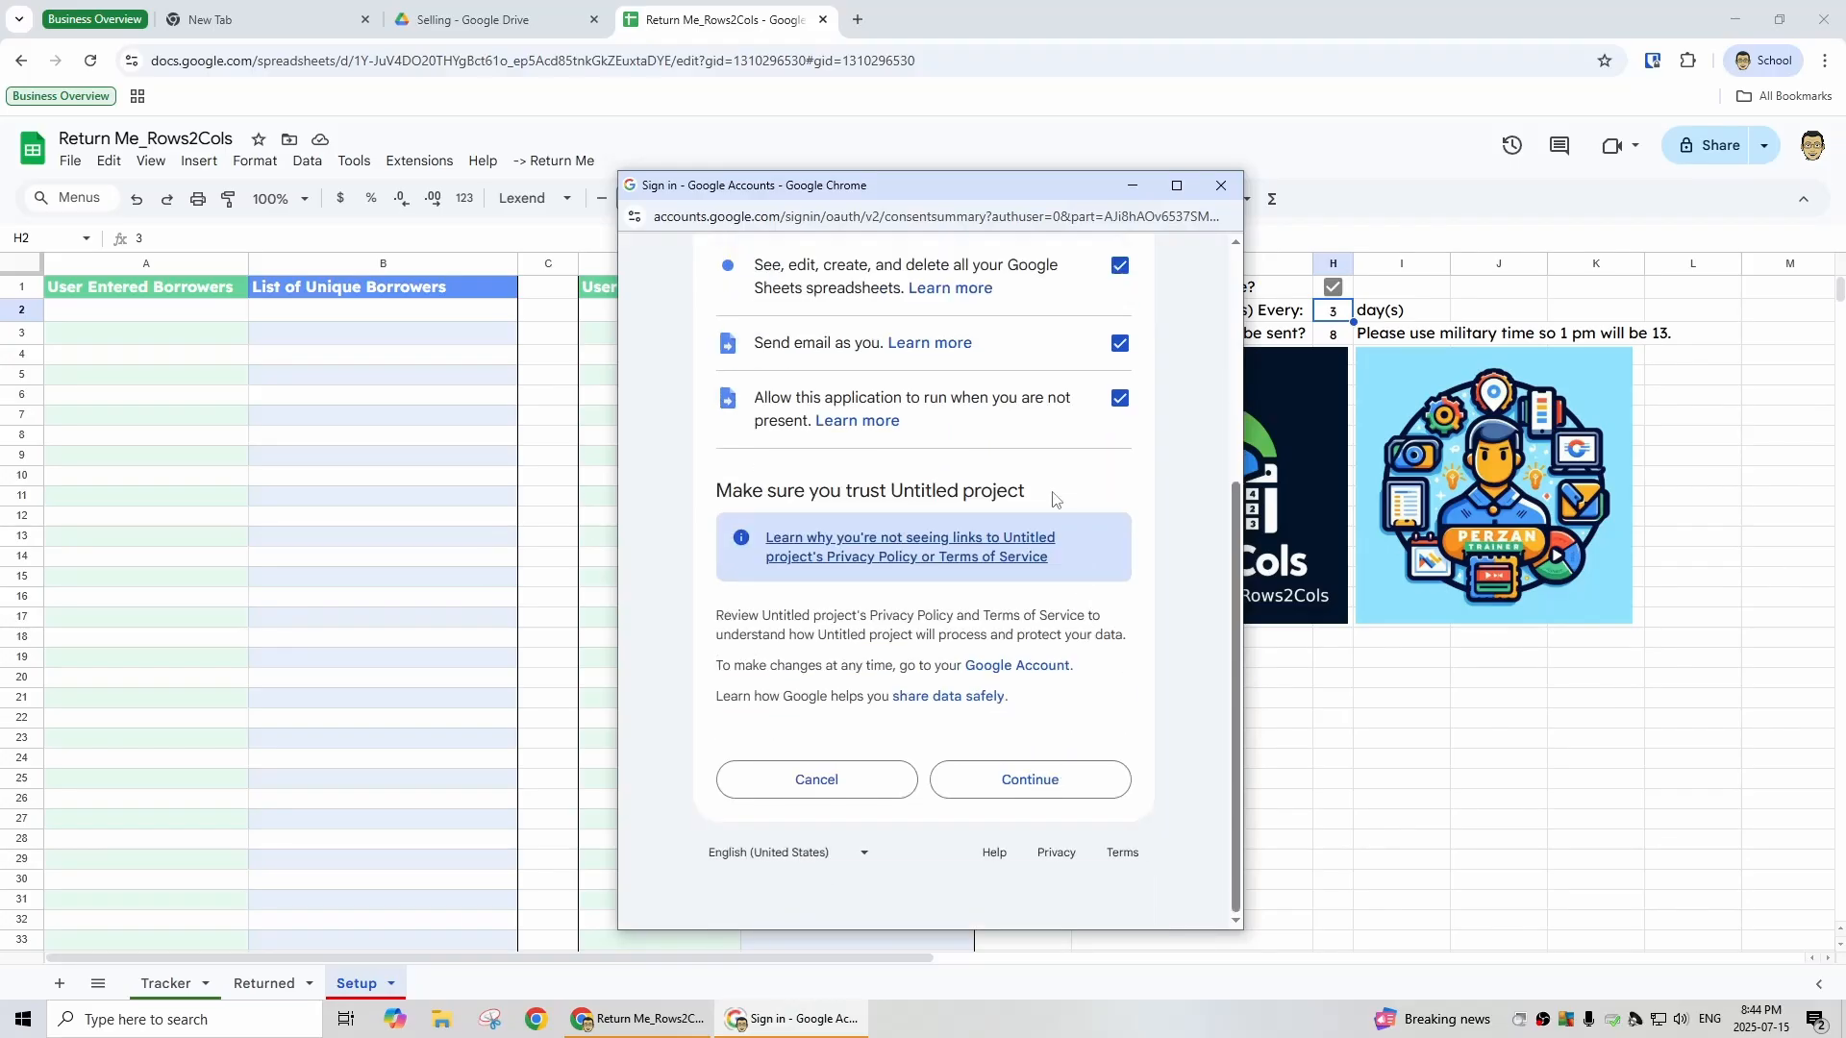
left_click(1007, 782)
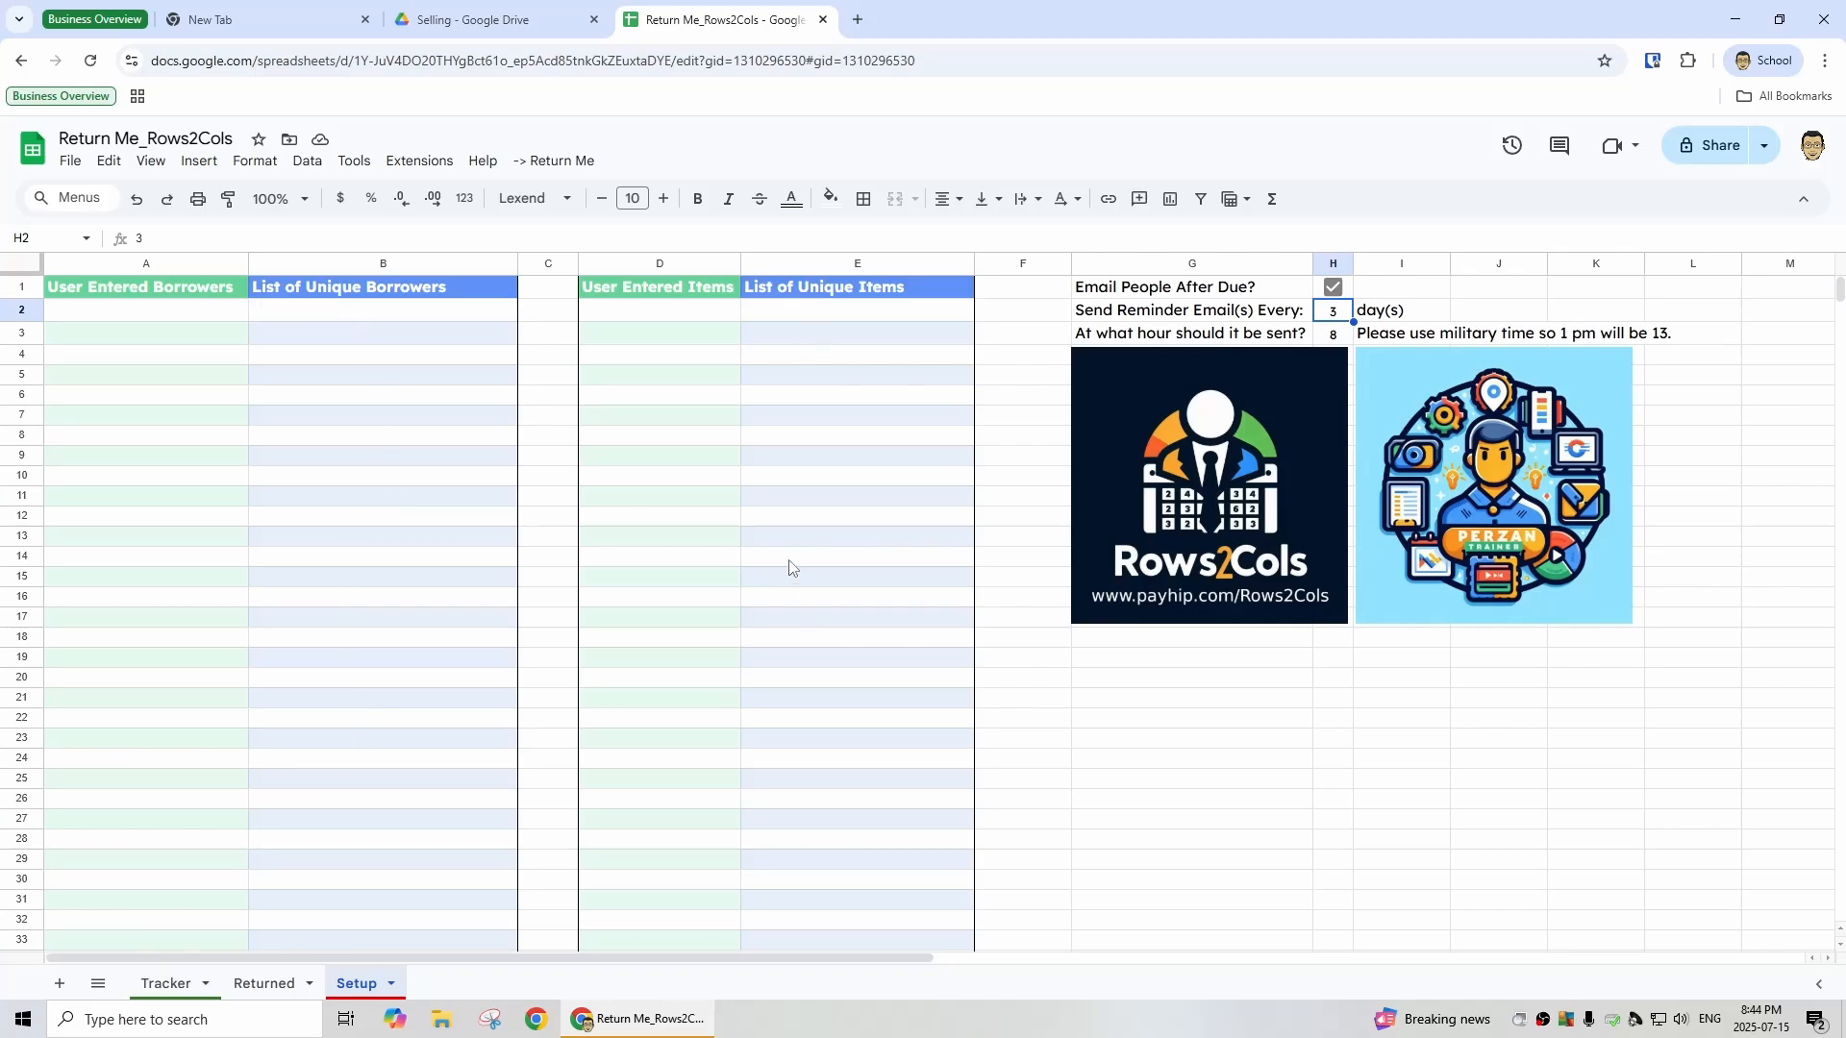
- Enter a borrower's e-mail address as the first User Entered Borrowers entry
left_click(182, 320)
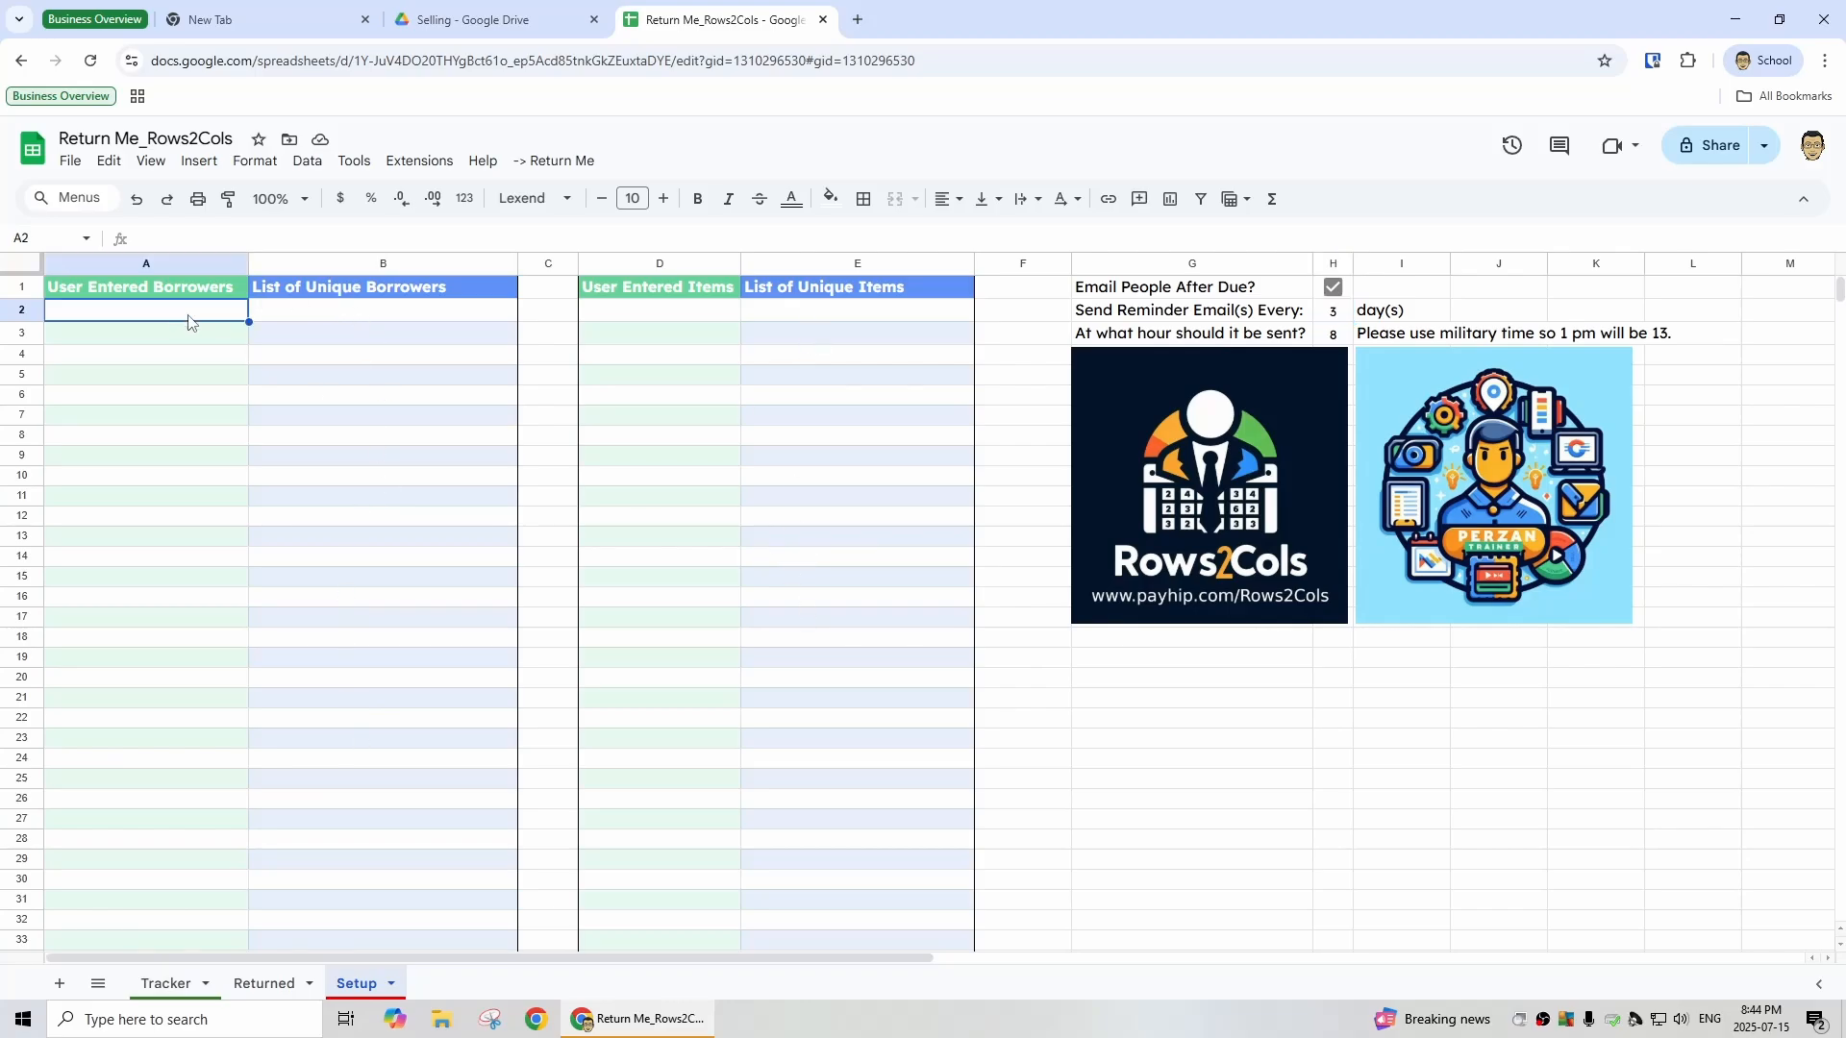
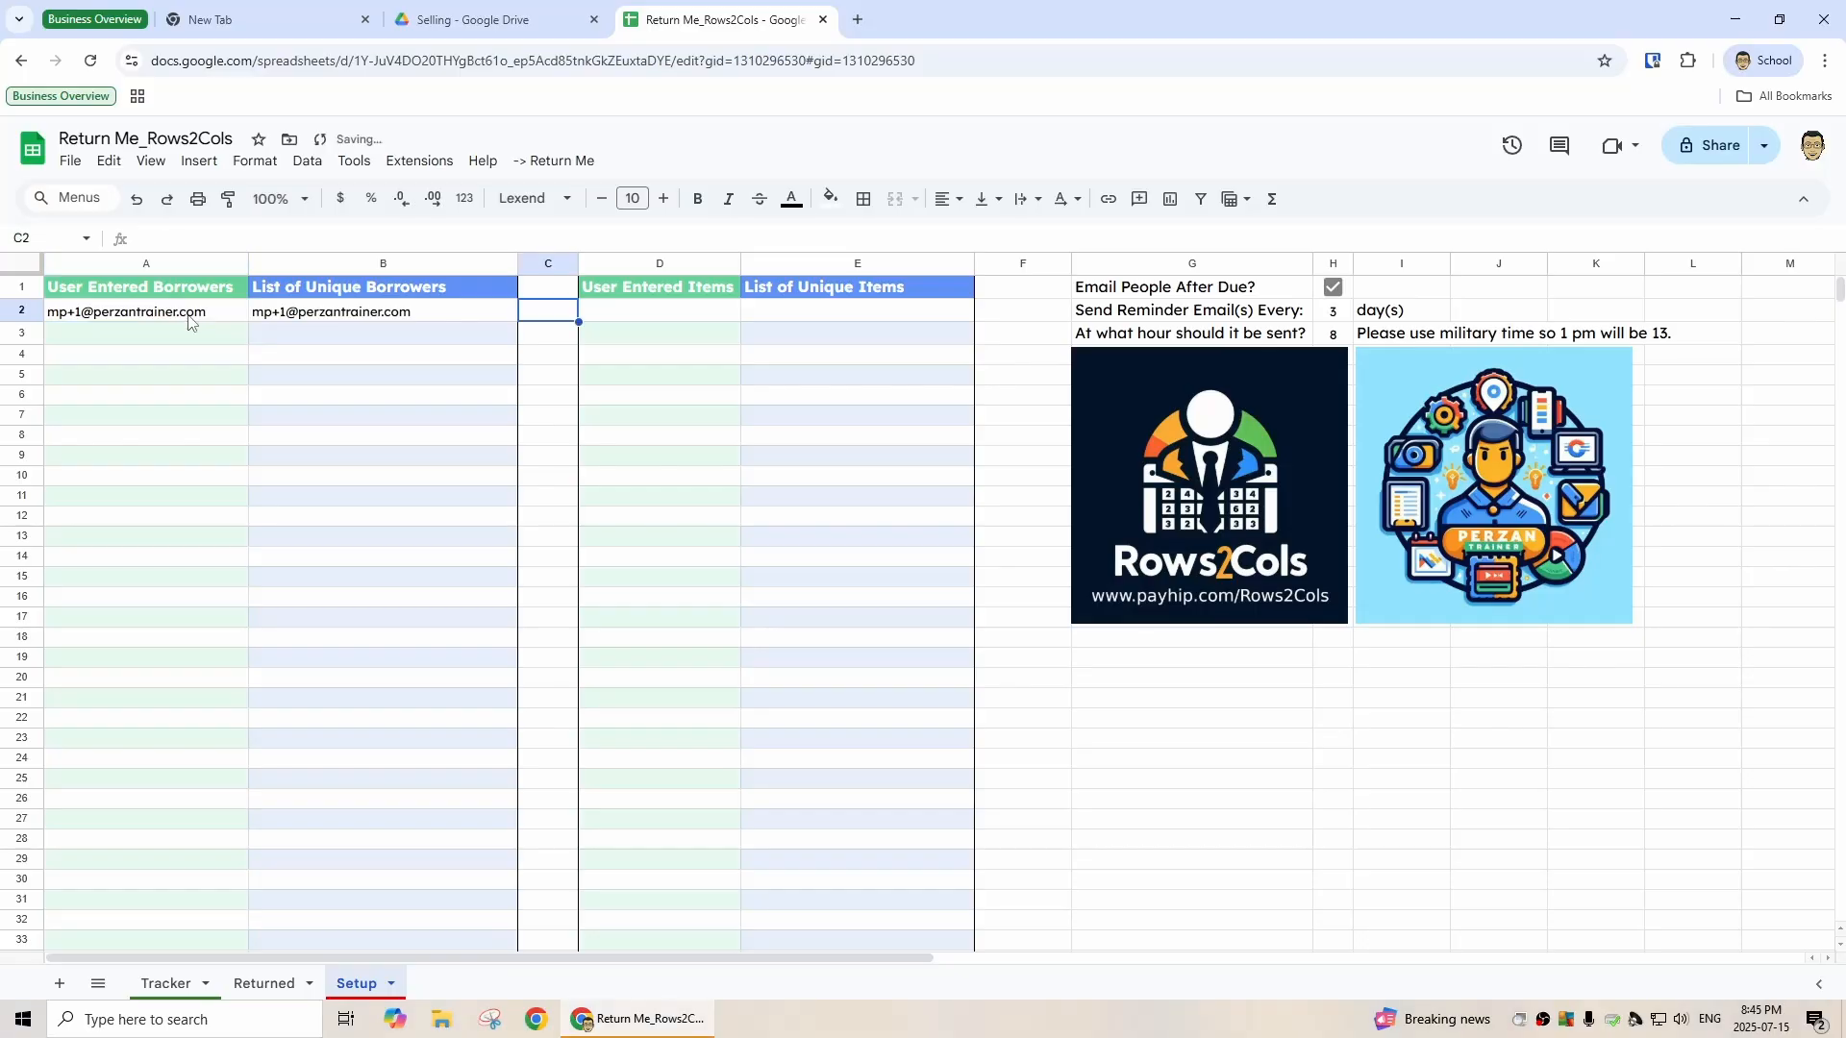
key("Tab")
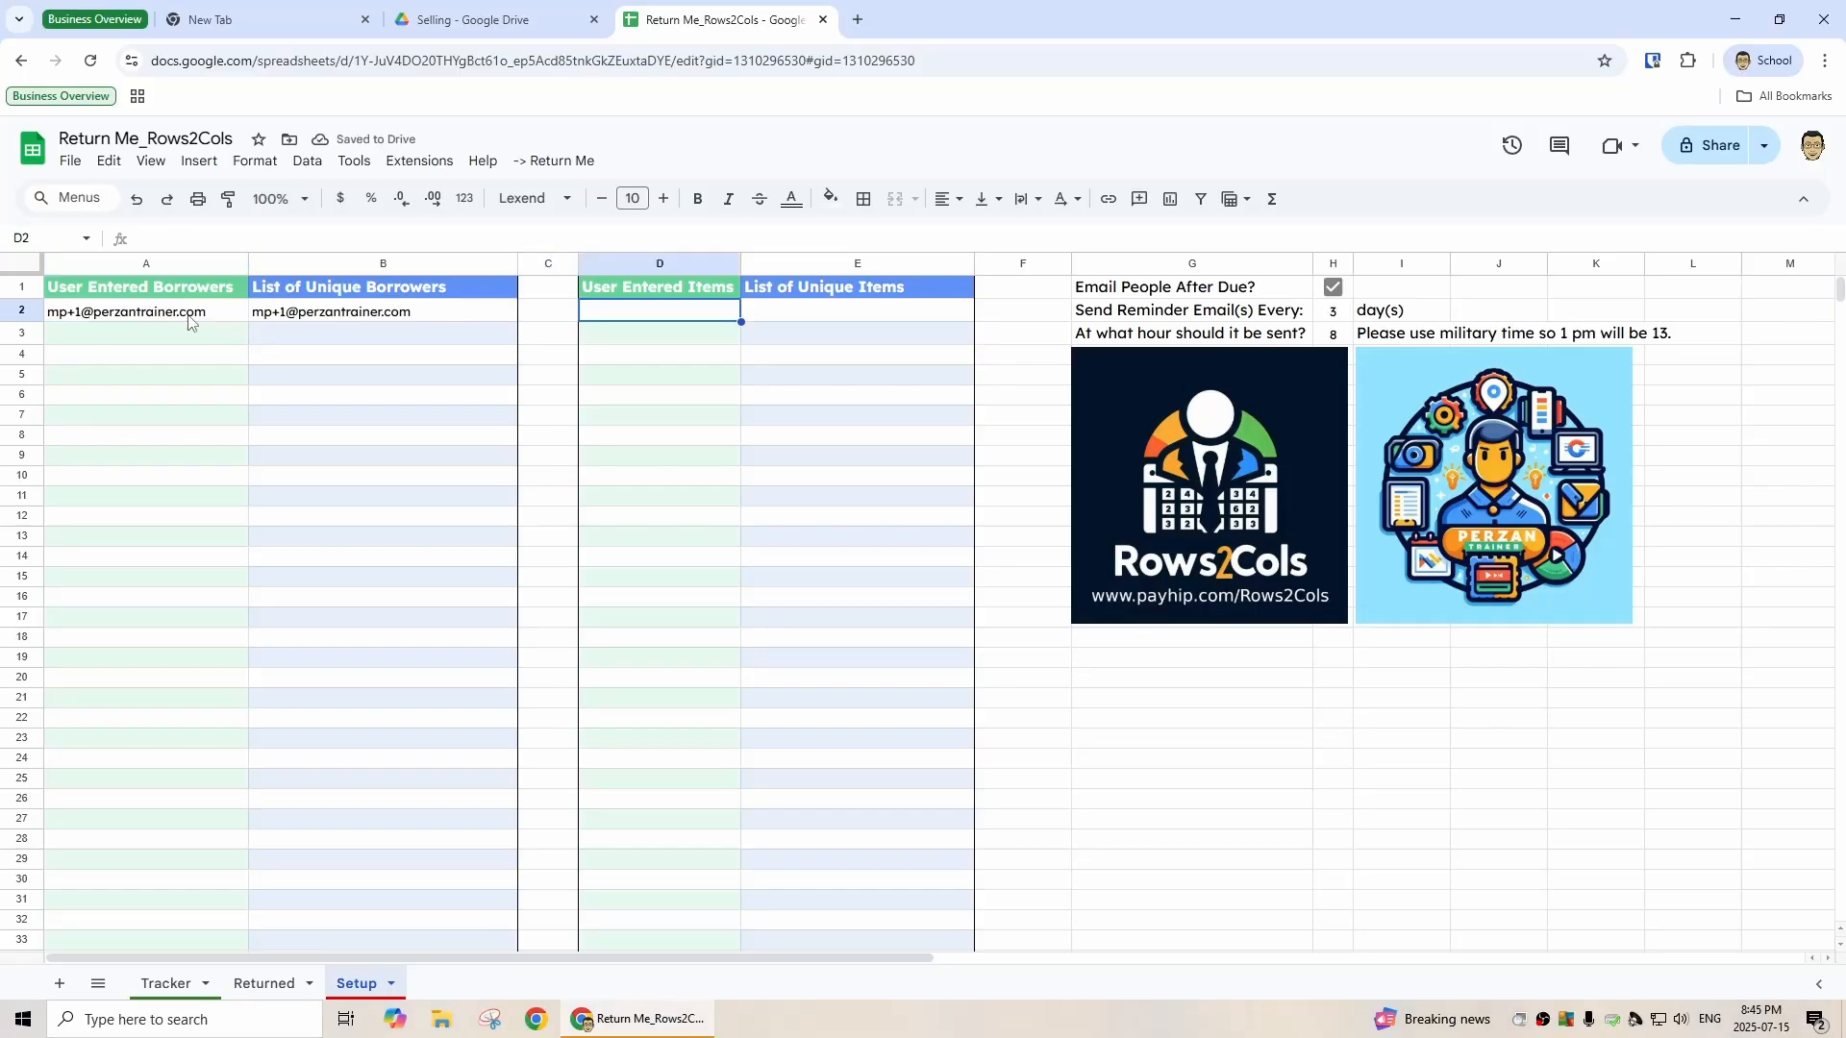
- Add Extension #1 as the first User Entered Items entry
type("Exte")
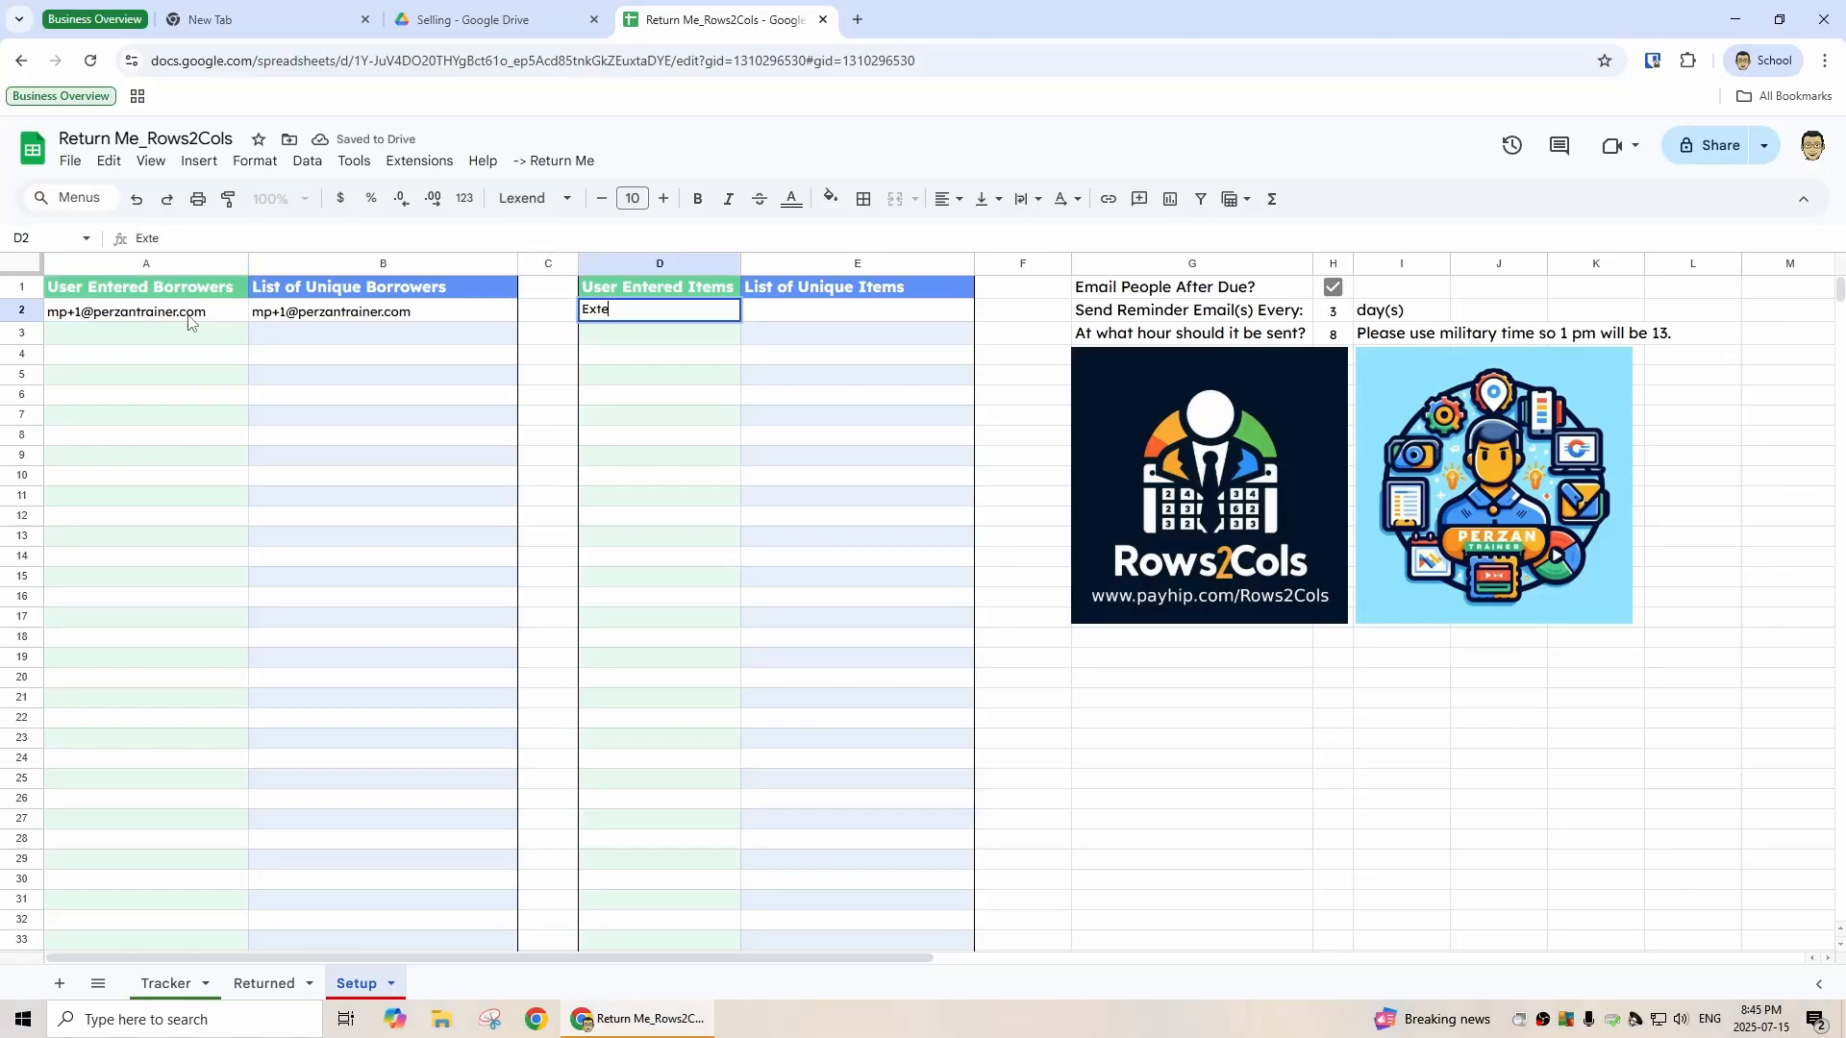
type("nsion #1")
key("Return")
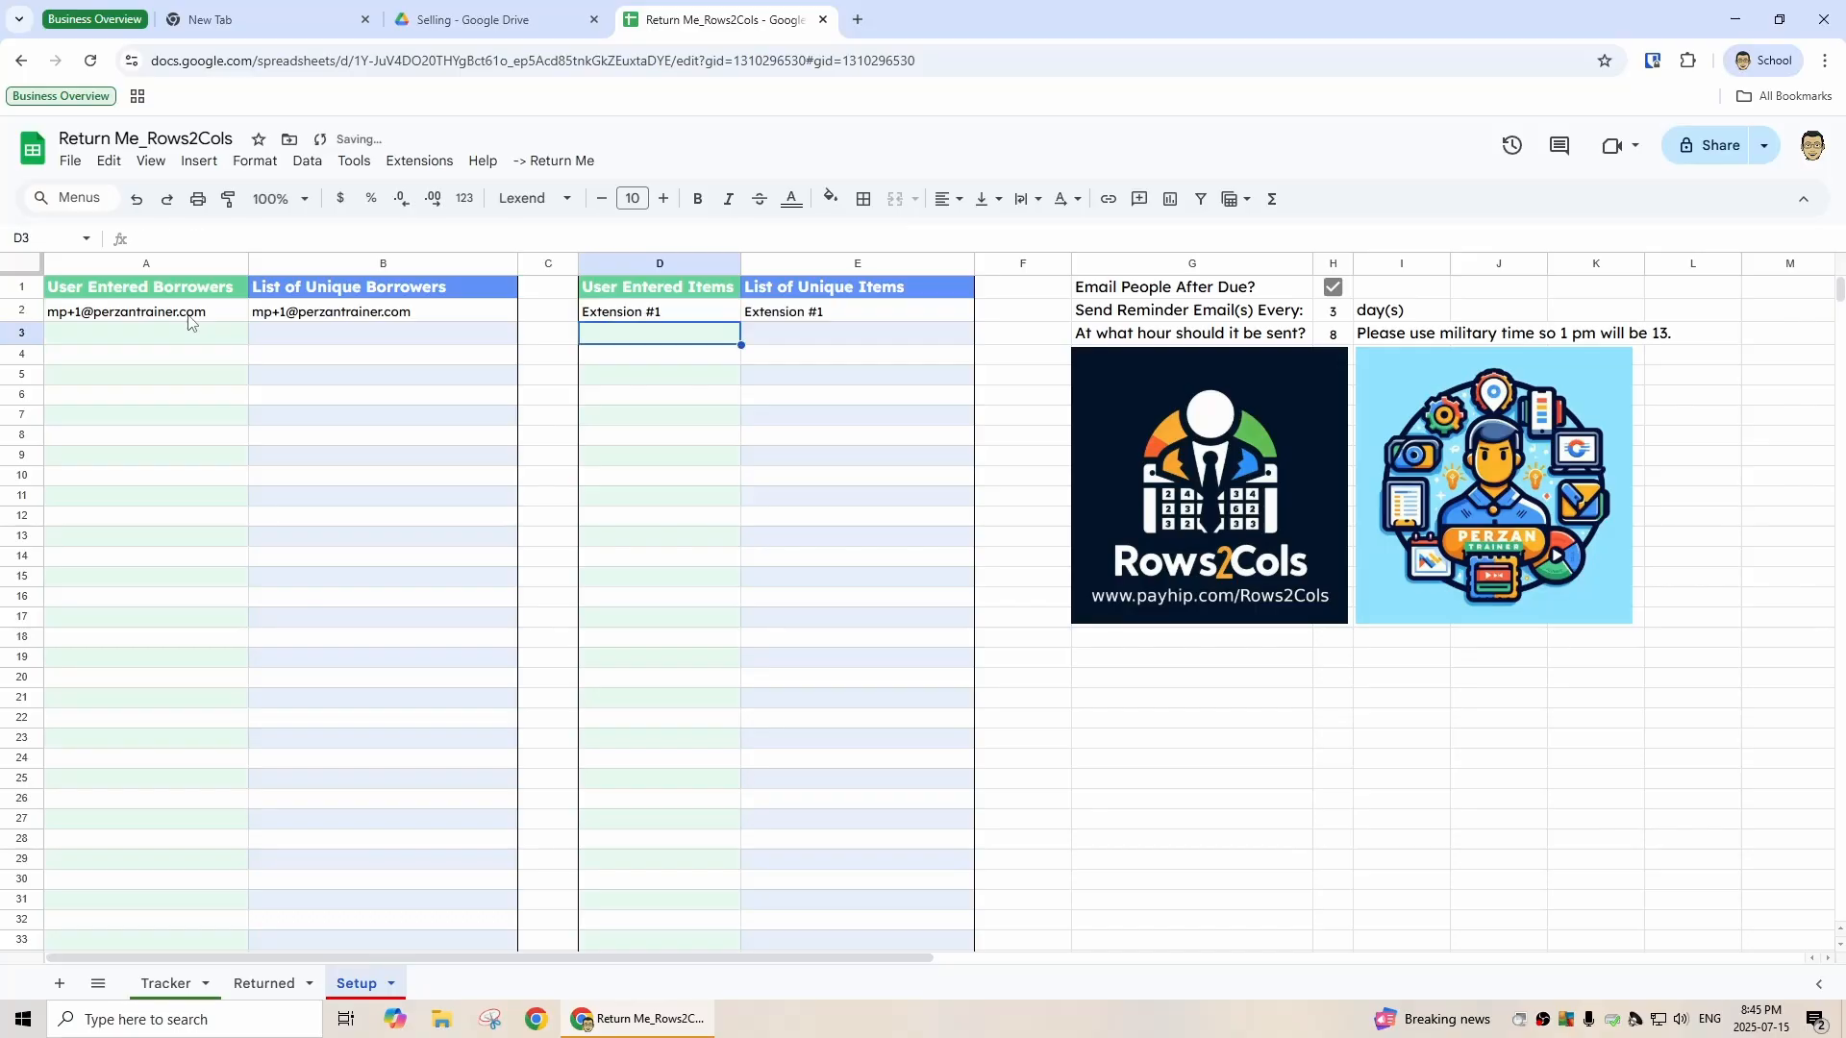
key("Up")
- On the Tracker sheet, set the first row's return date to 7/17/2025 with the date picker
left_click(171, 994)
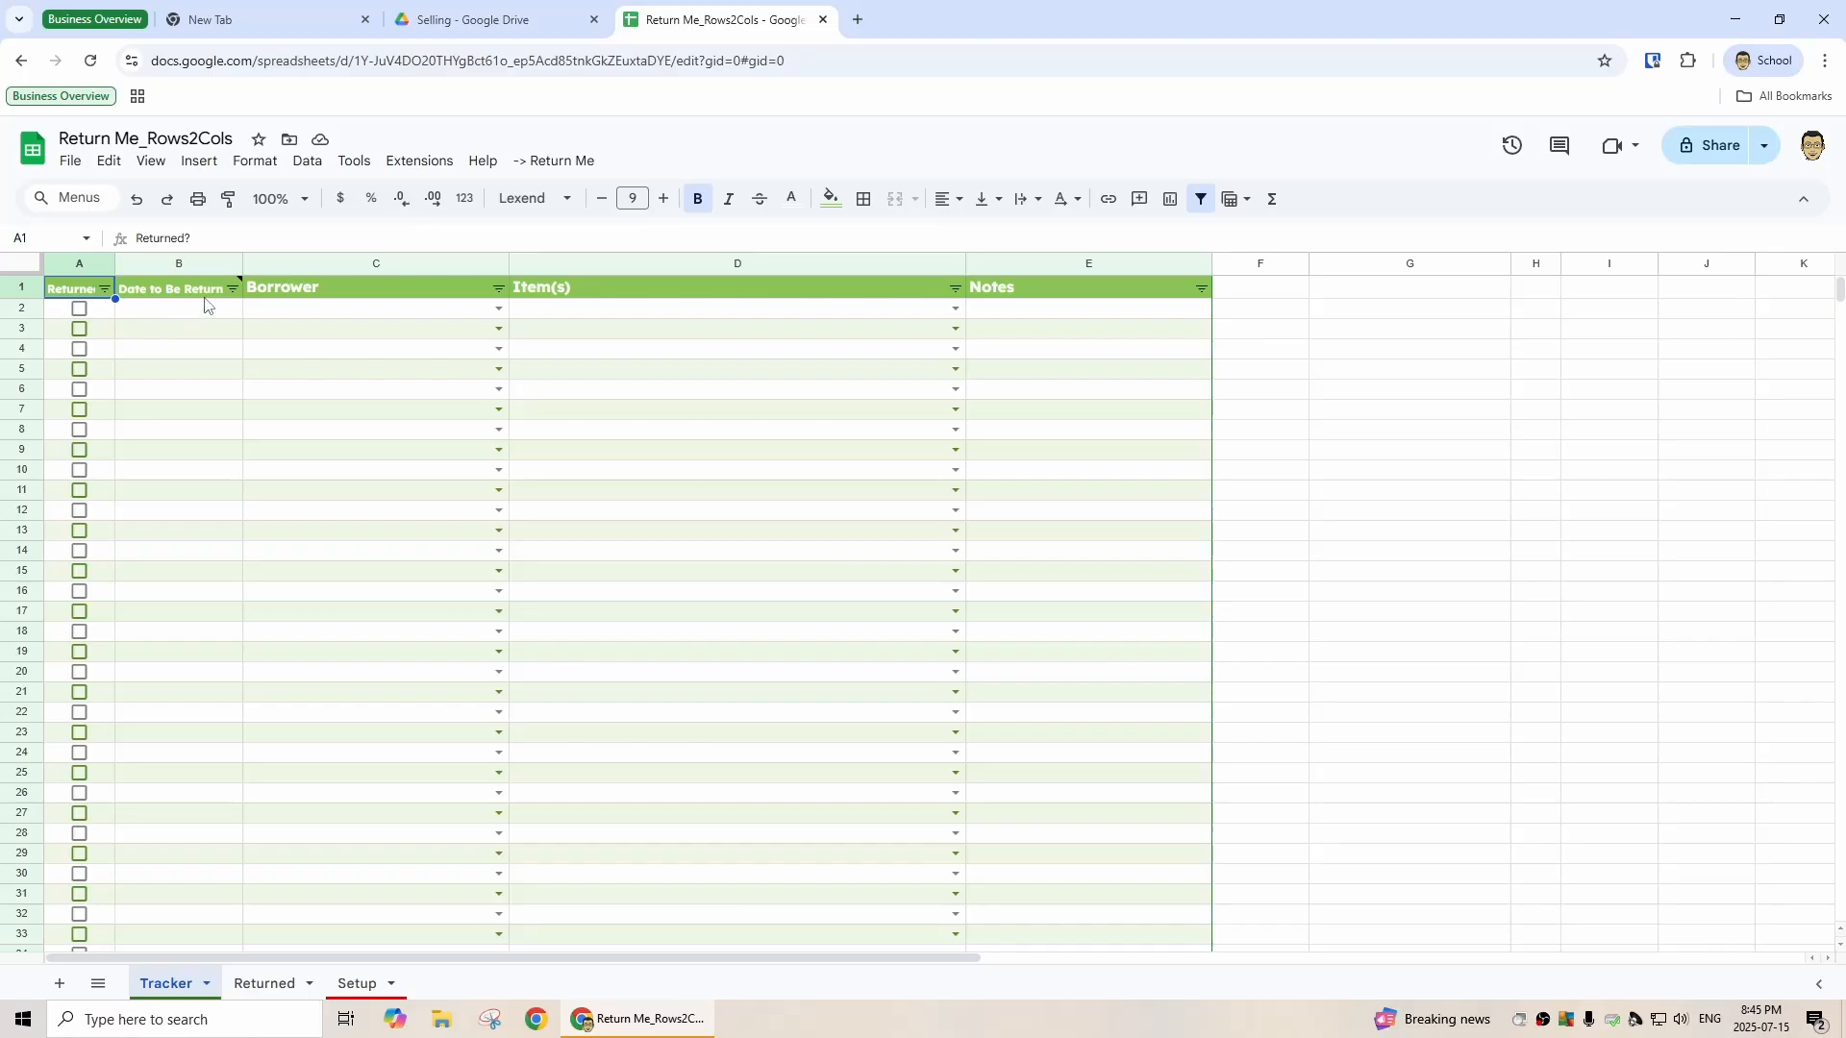
mouse_move(212, 299)
left_click(187, 311)
double_click(188, 311)
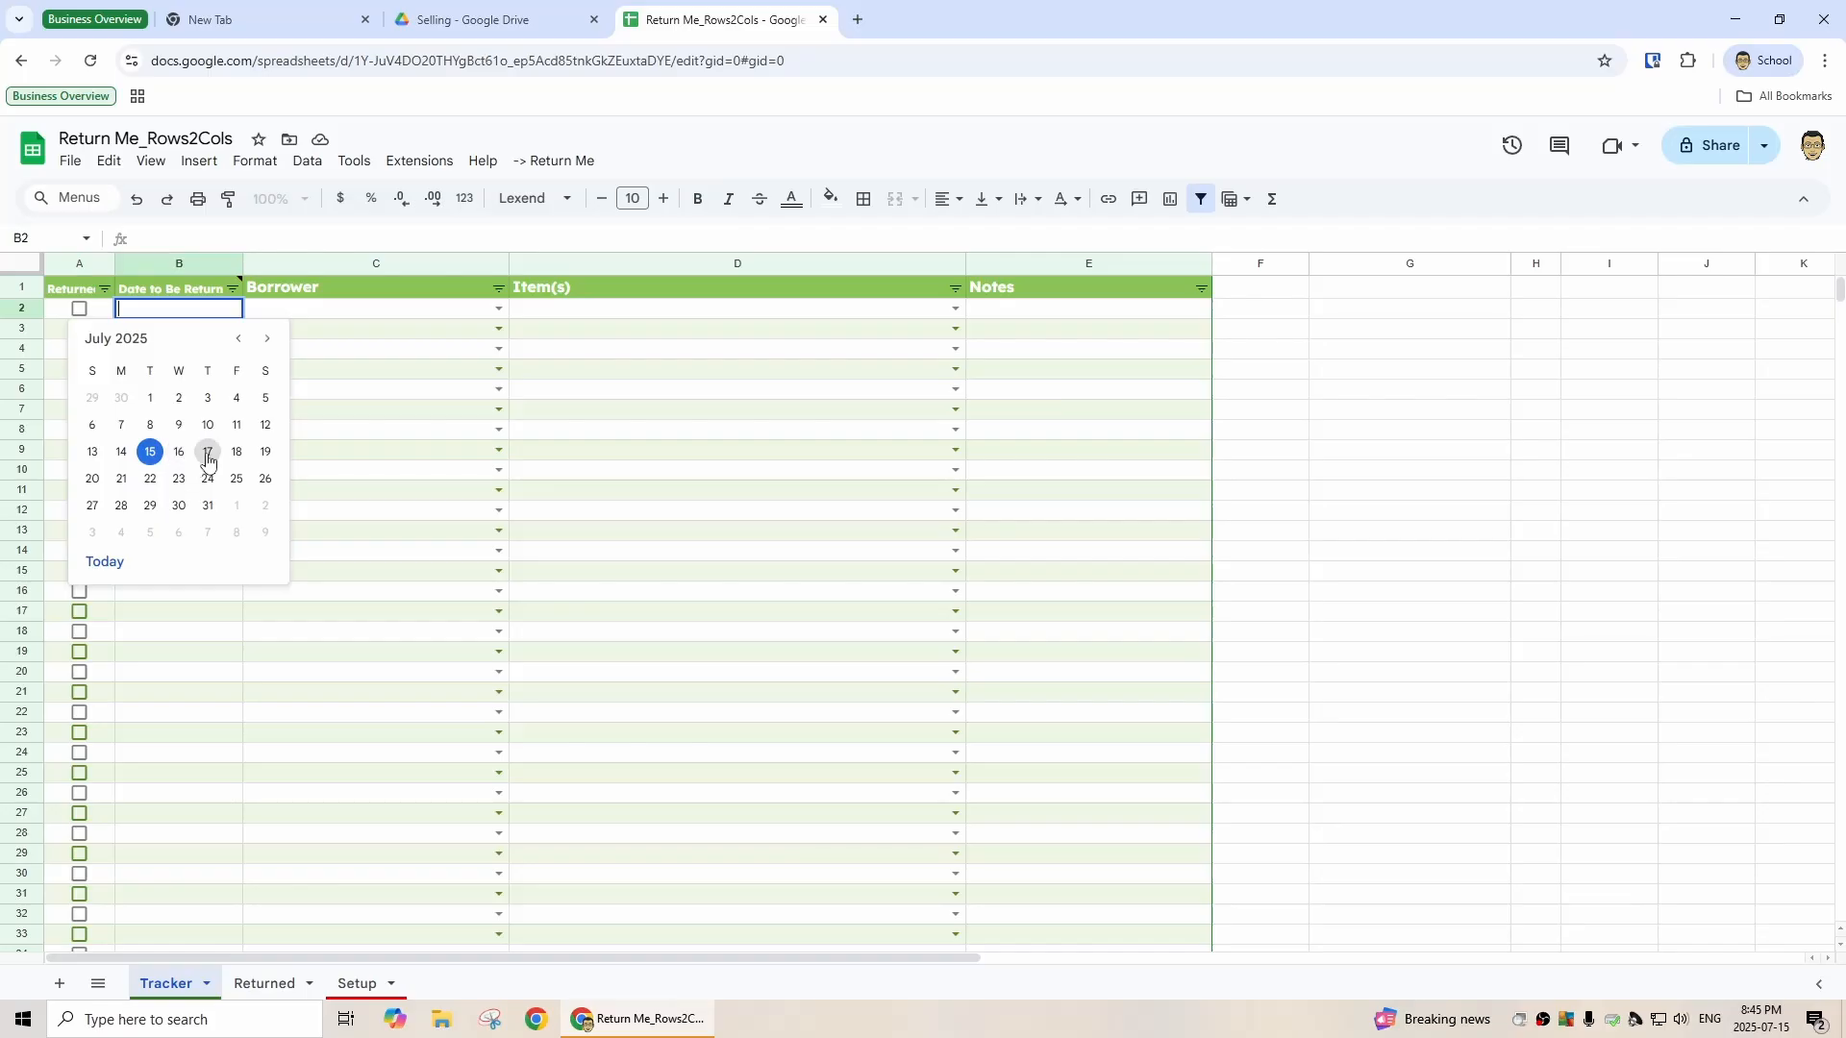
left_click(208, 450)
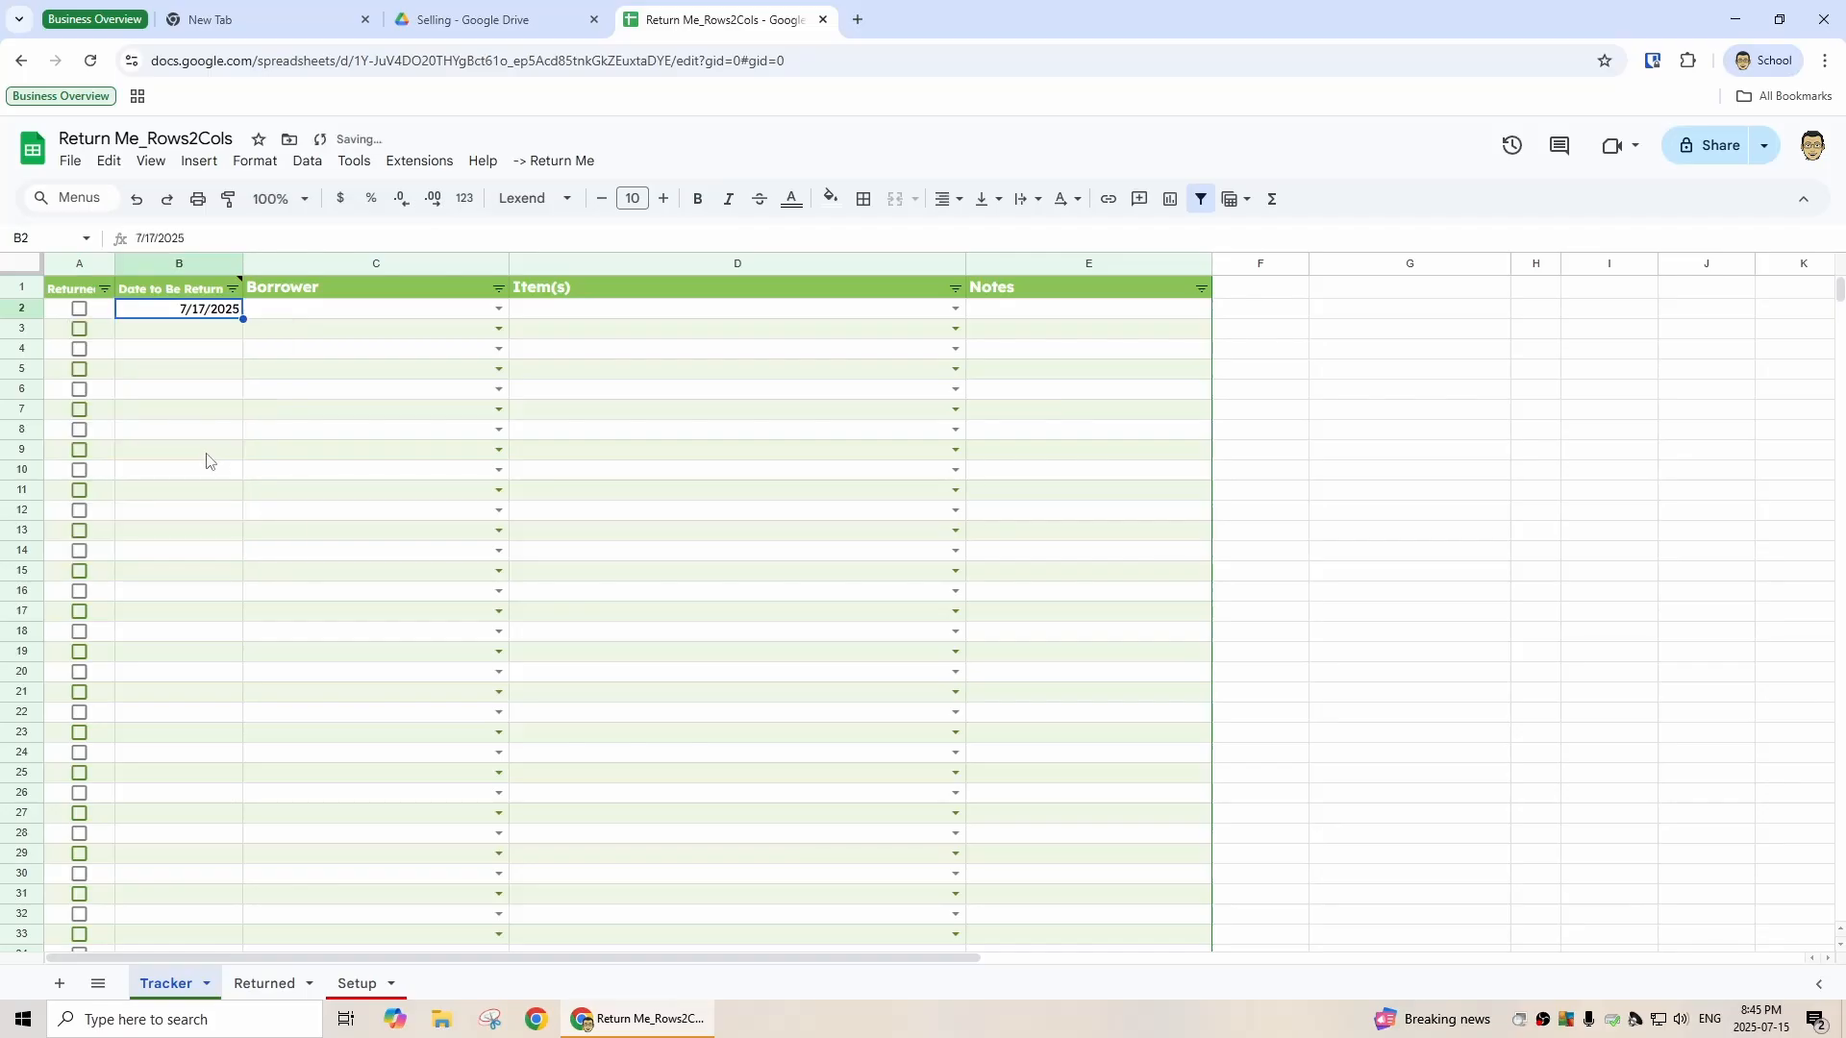
- Enter a second borrower's e-mail address as the first row's borrower
left_click(498, 310)
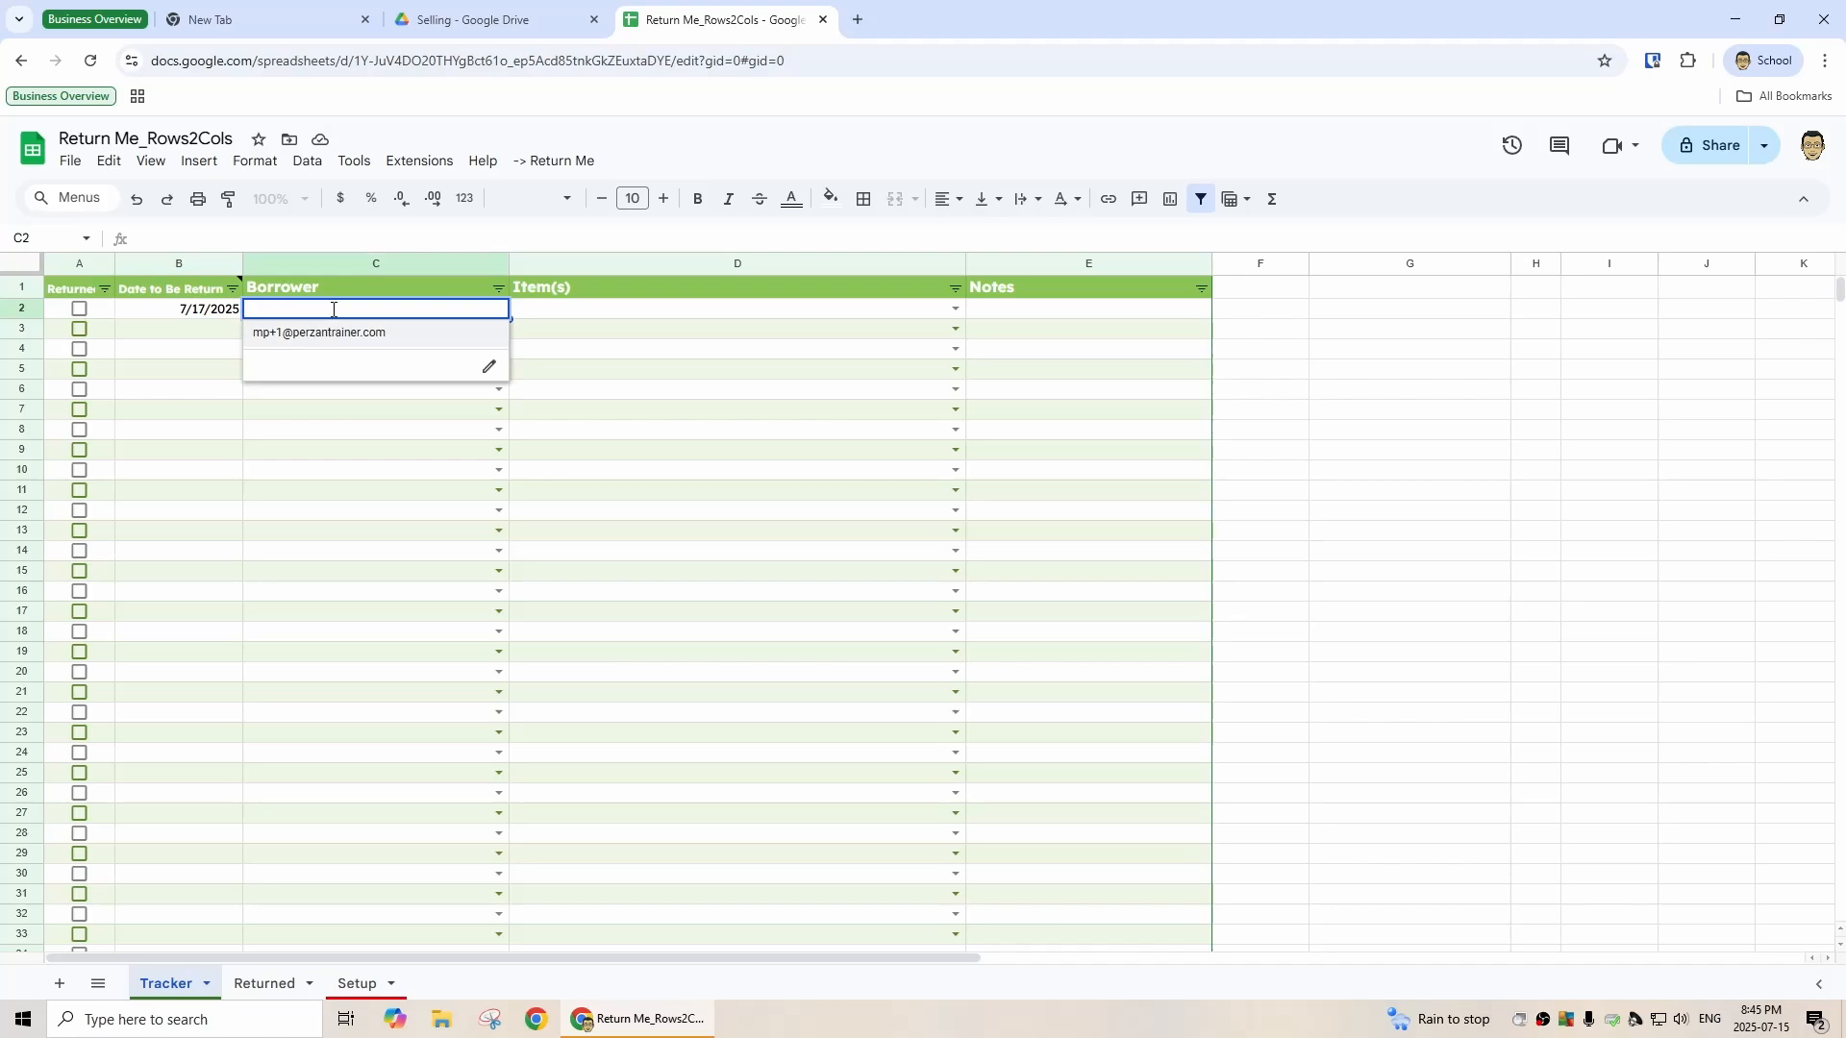
key("Tab")
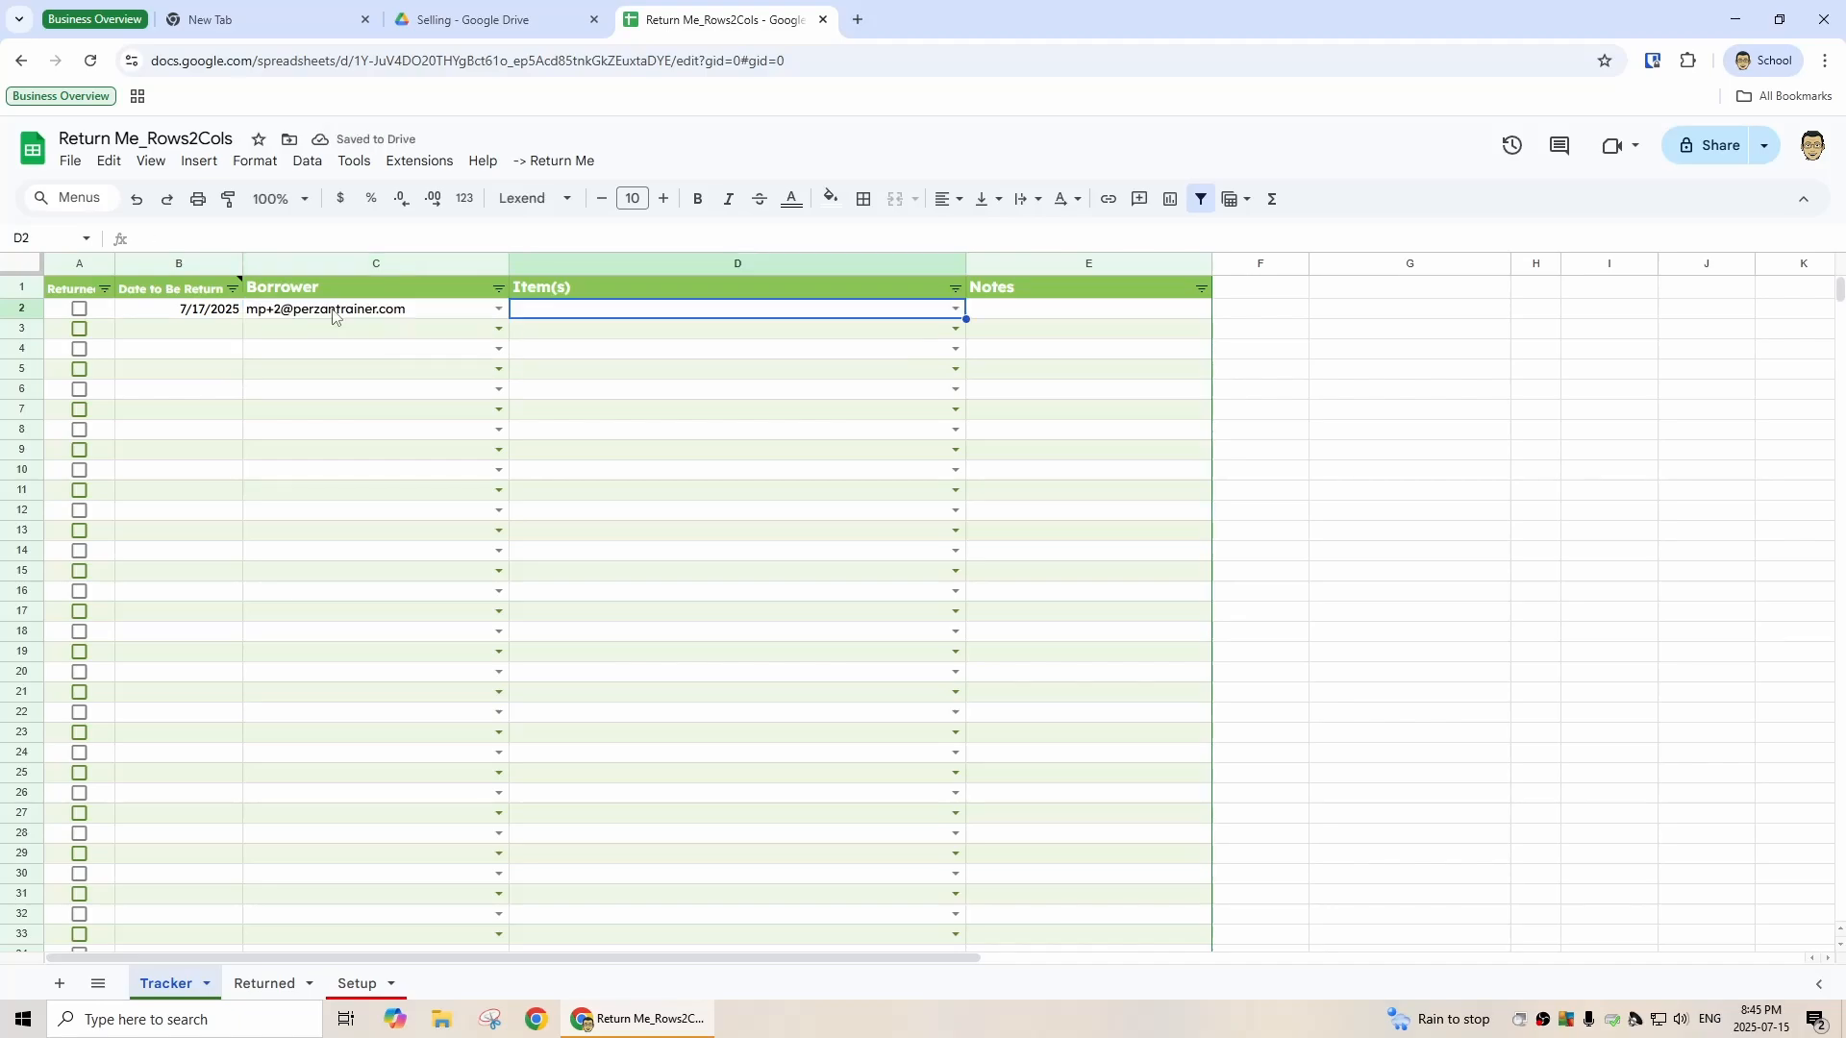
- Enter Powerbar #1 as the first row's item
type("Powerbar #1")
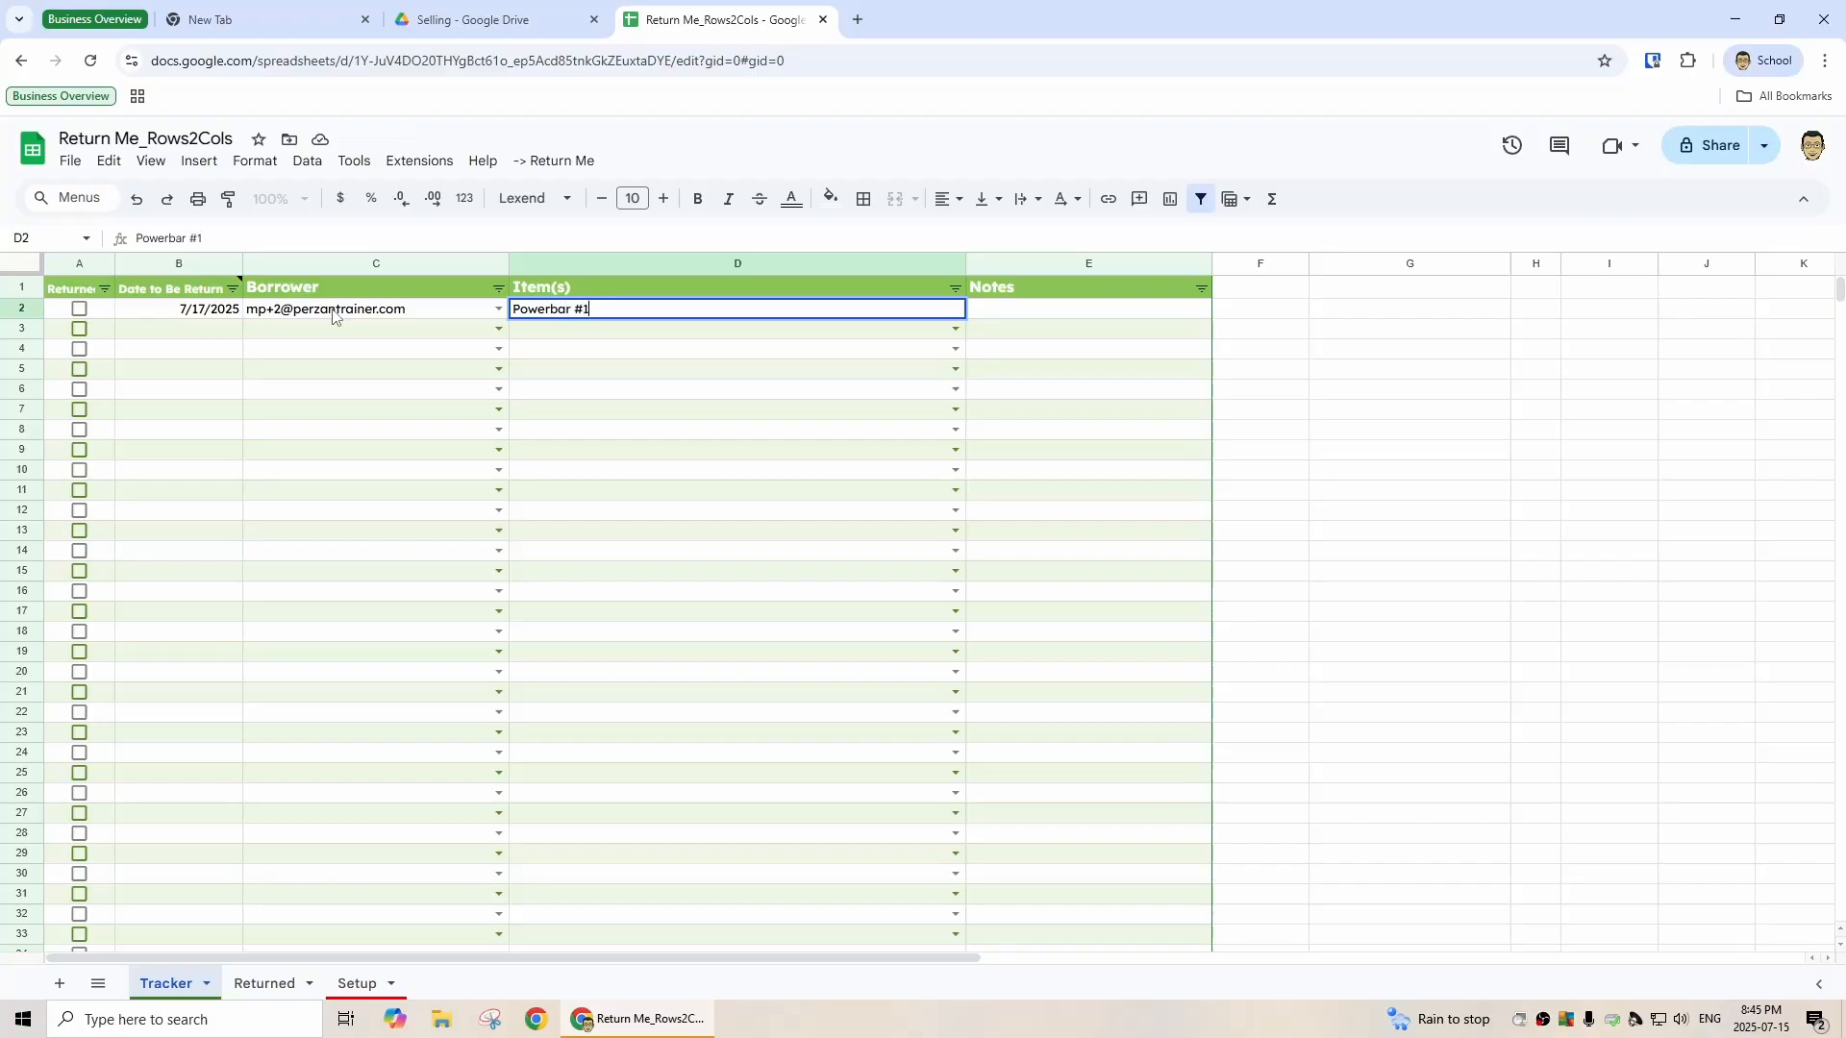
key("Return")
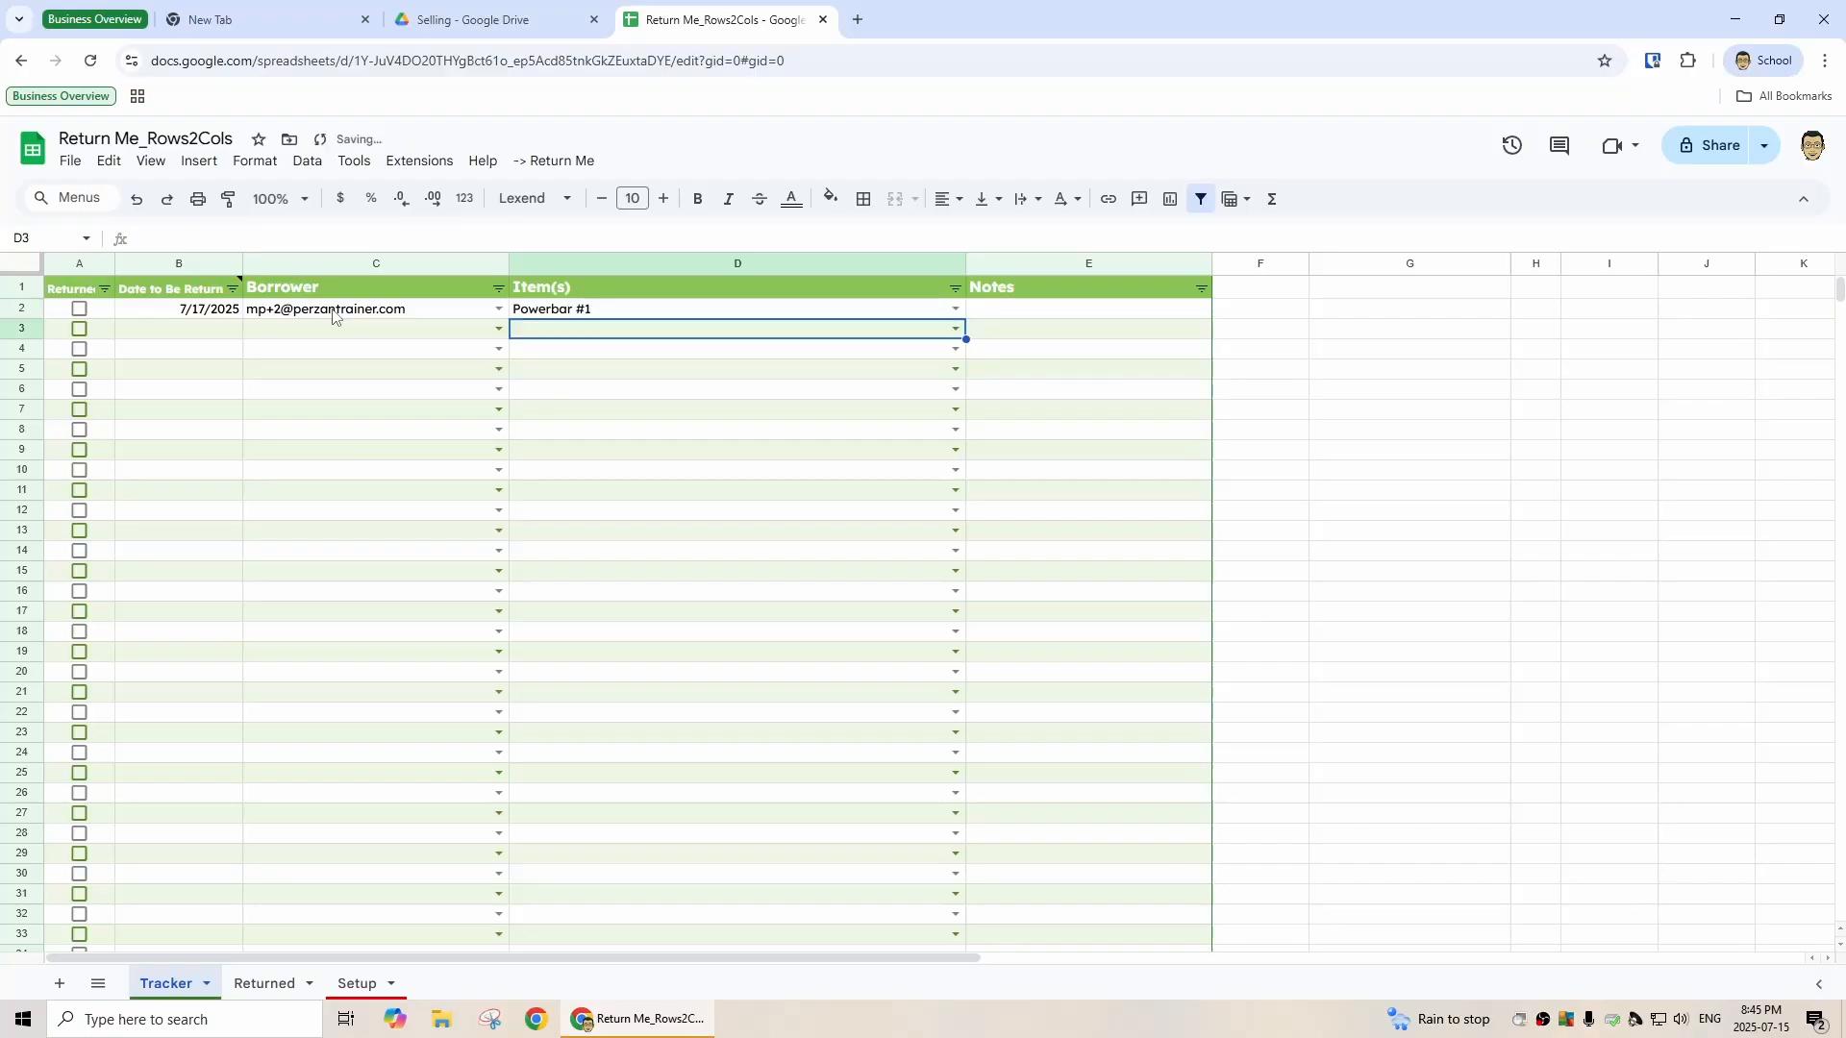
key("Up")
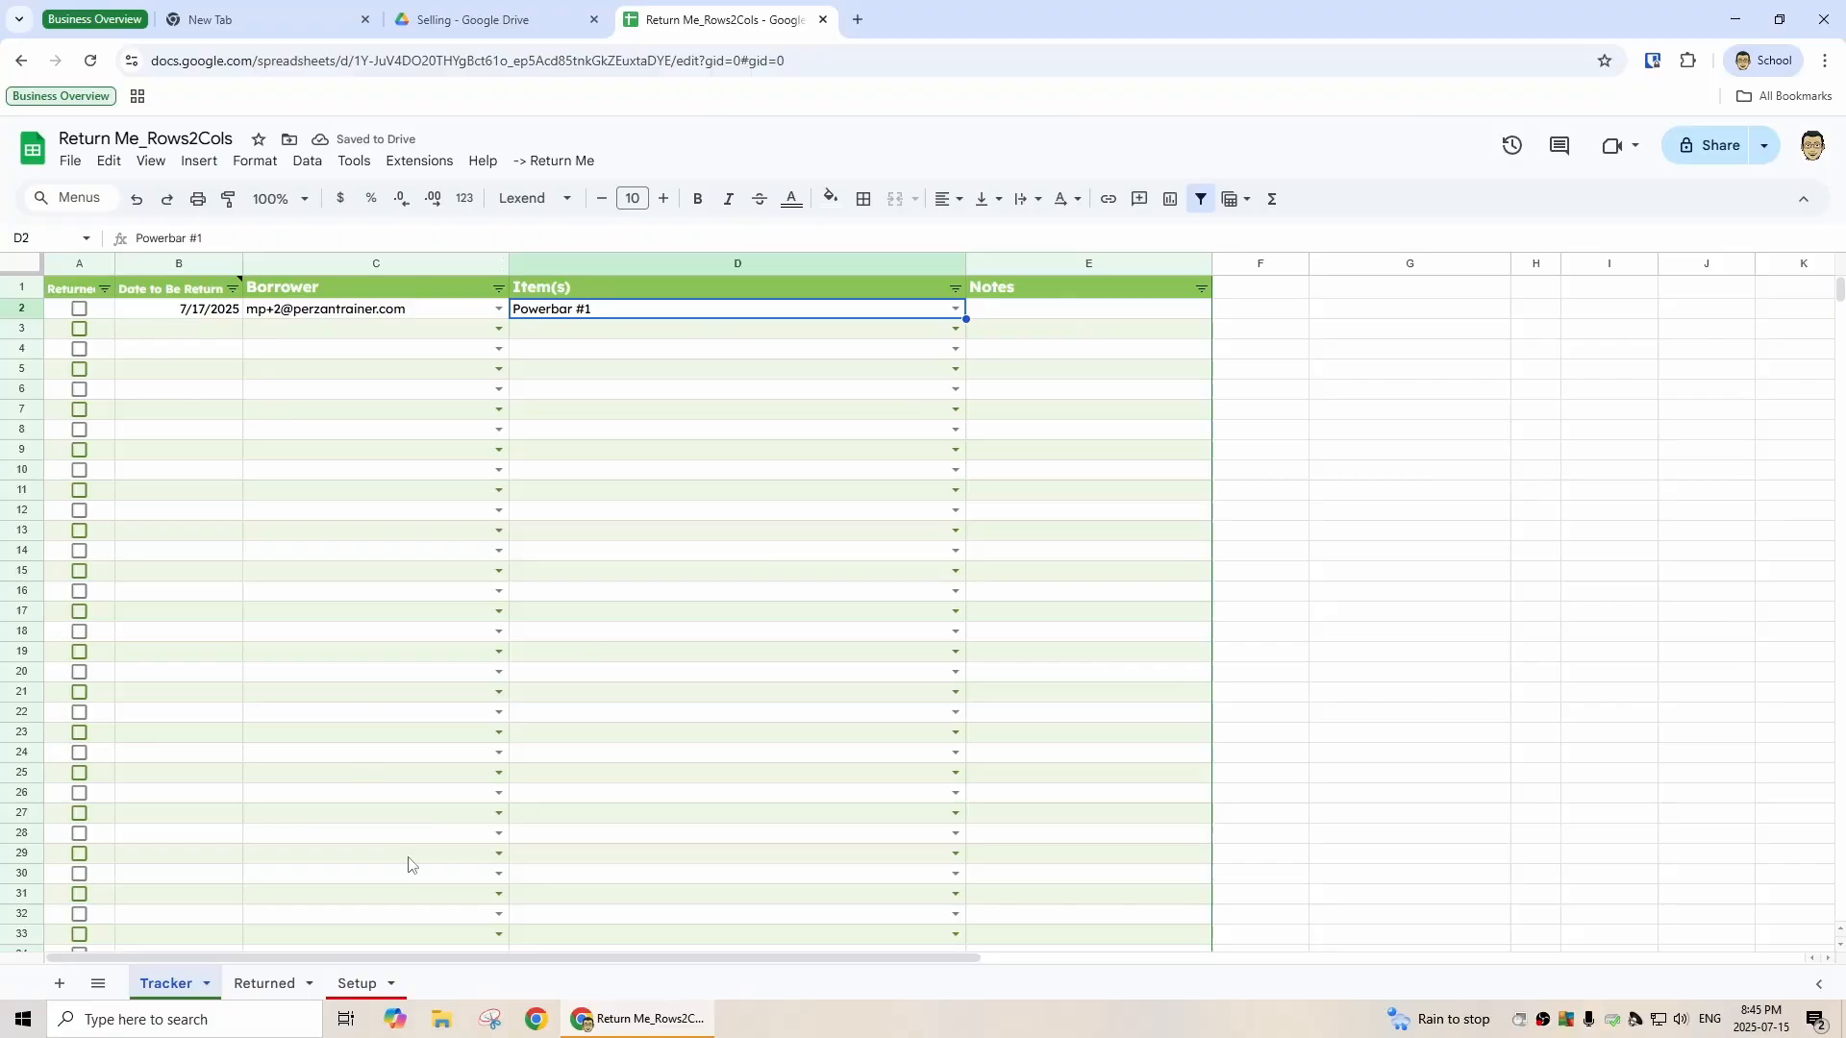
- Review the Setup sheet's unique borrower and item lists and the first row's item options
left_click(356, 983)
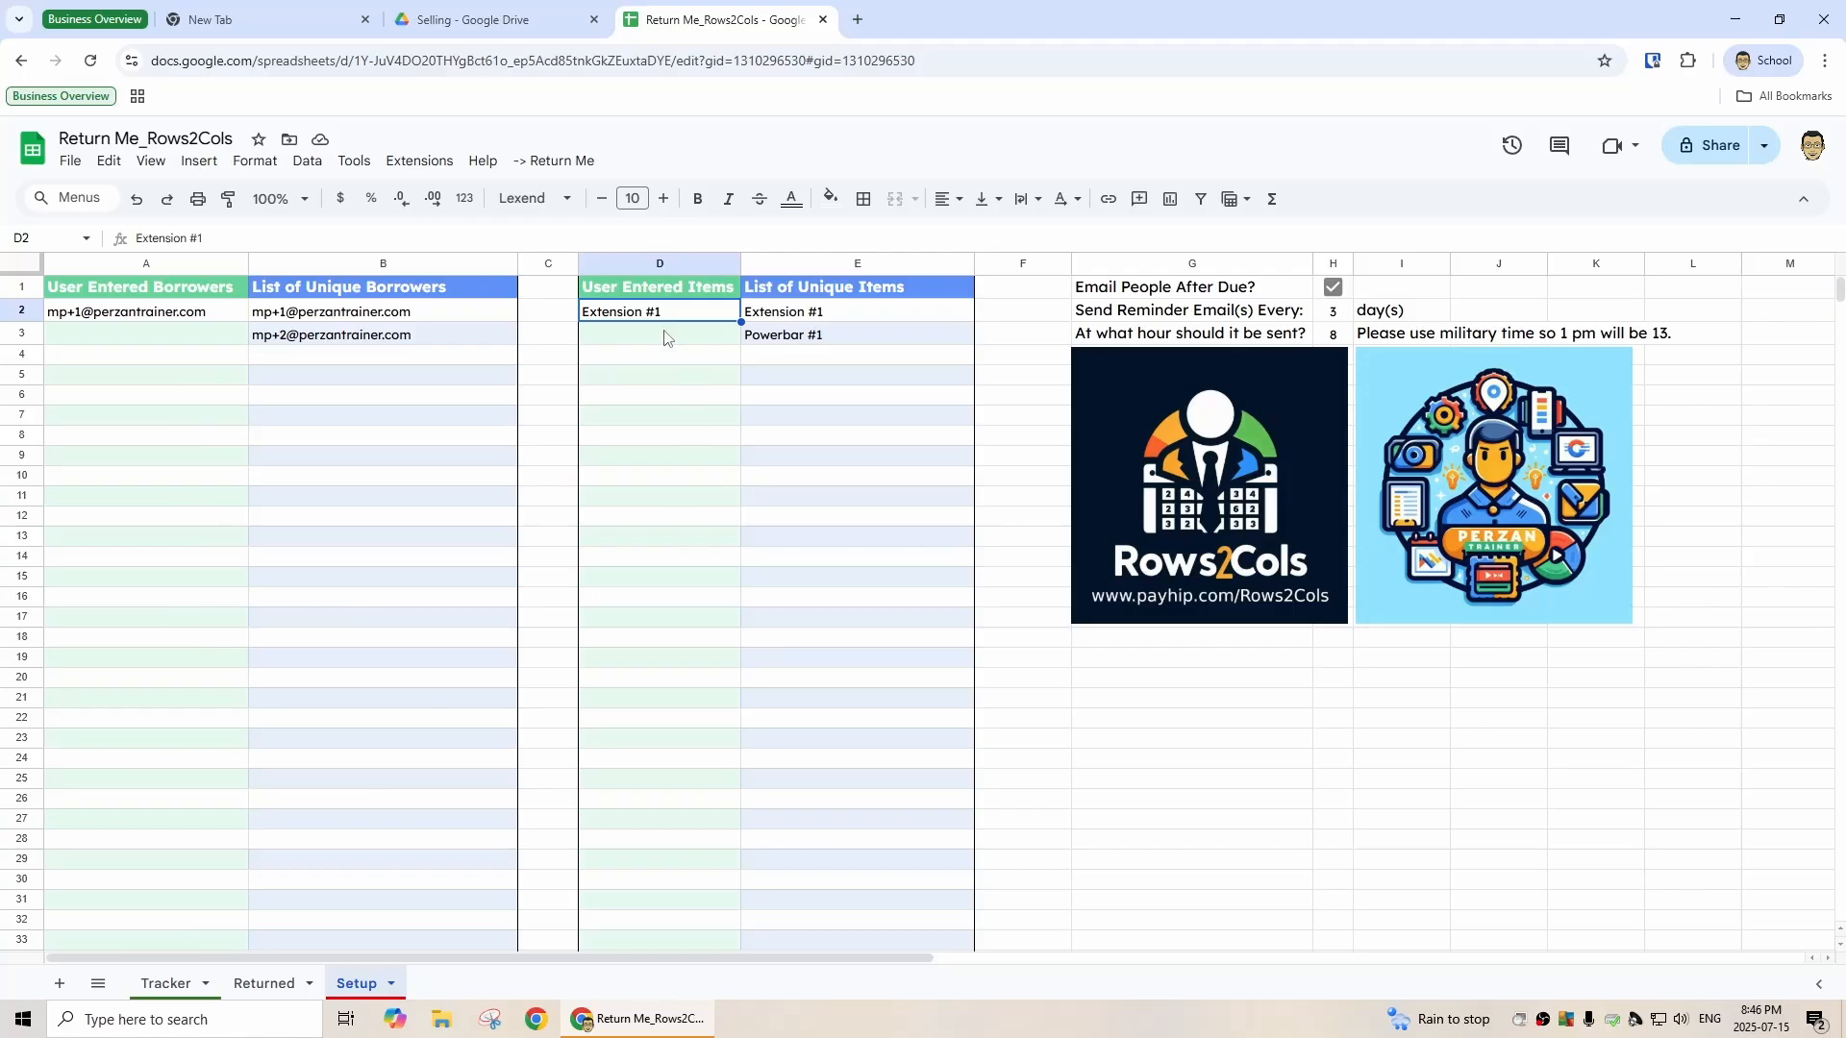
left_click(171, 994)
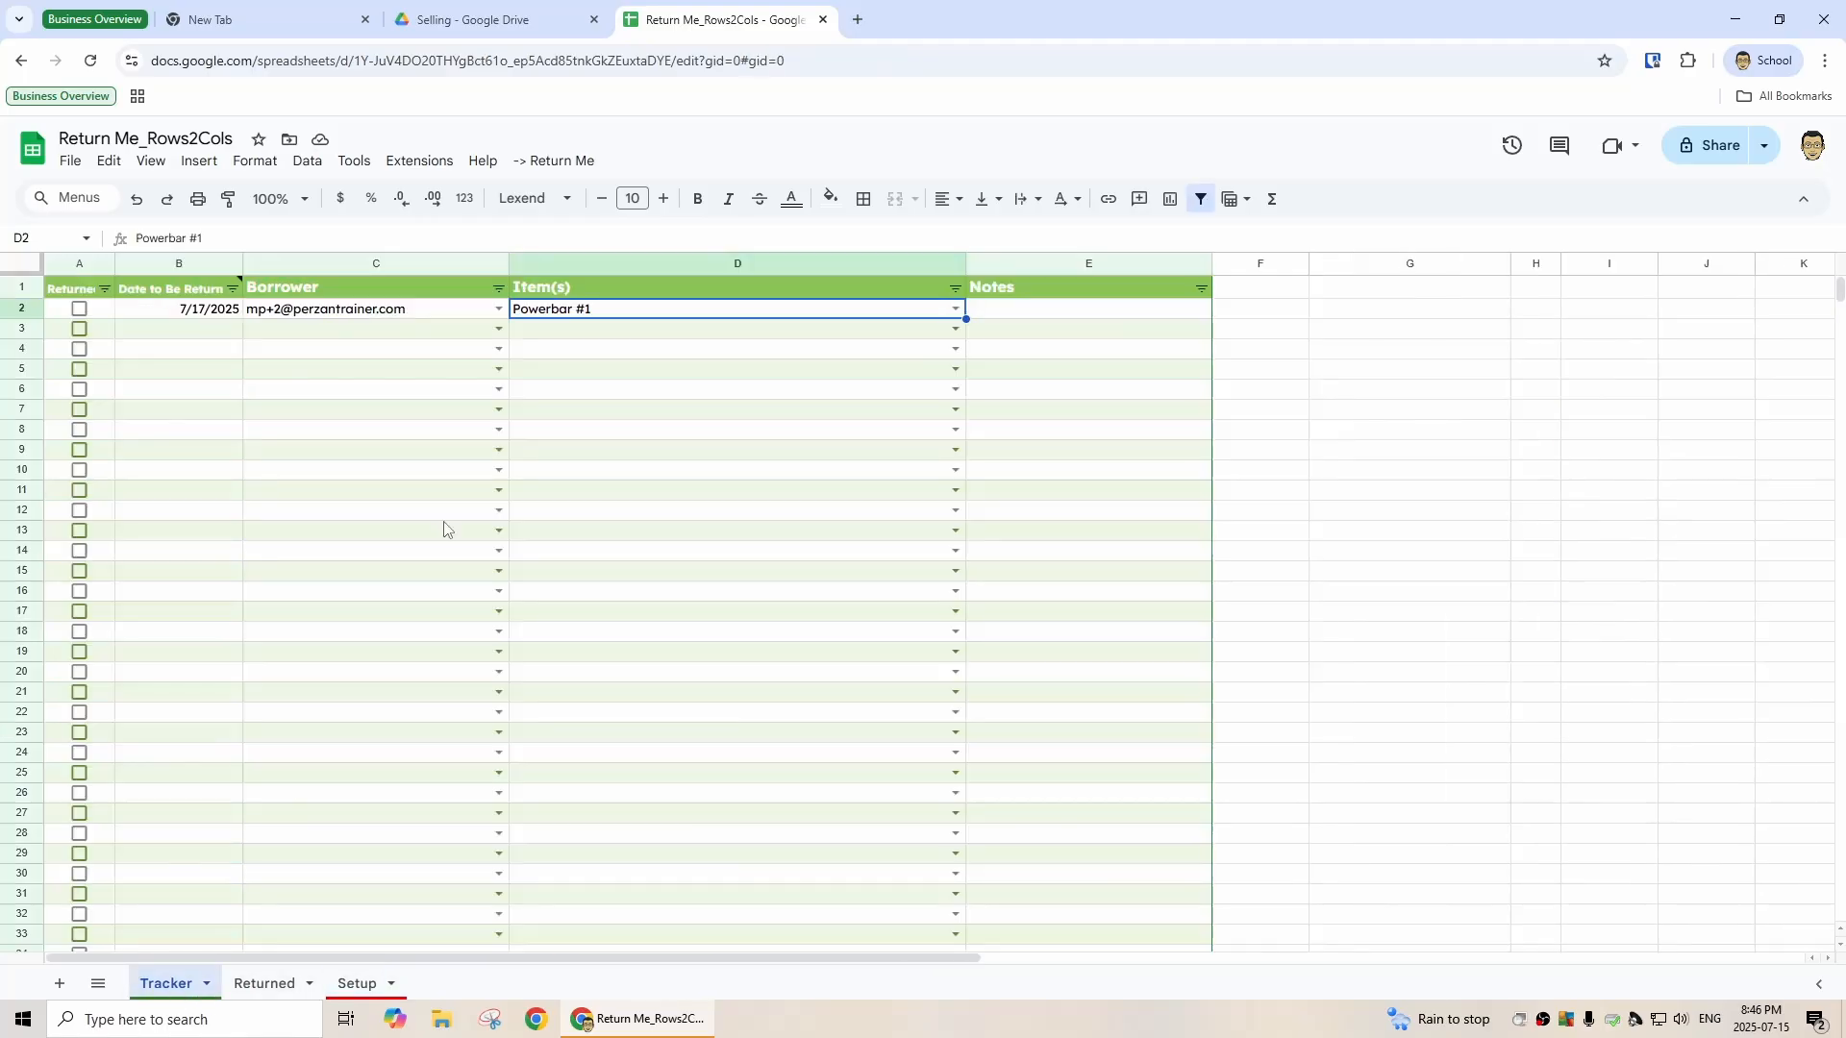
left_click(955, 309)
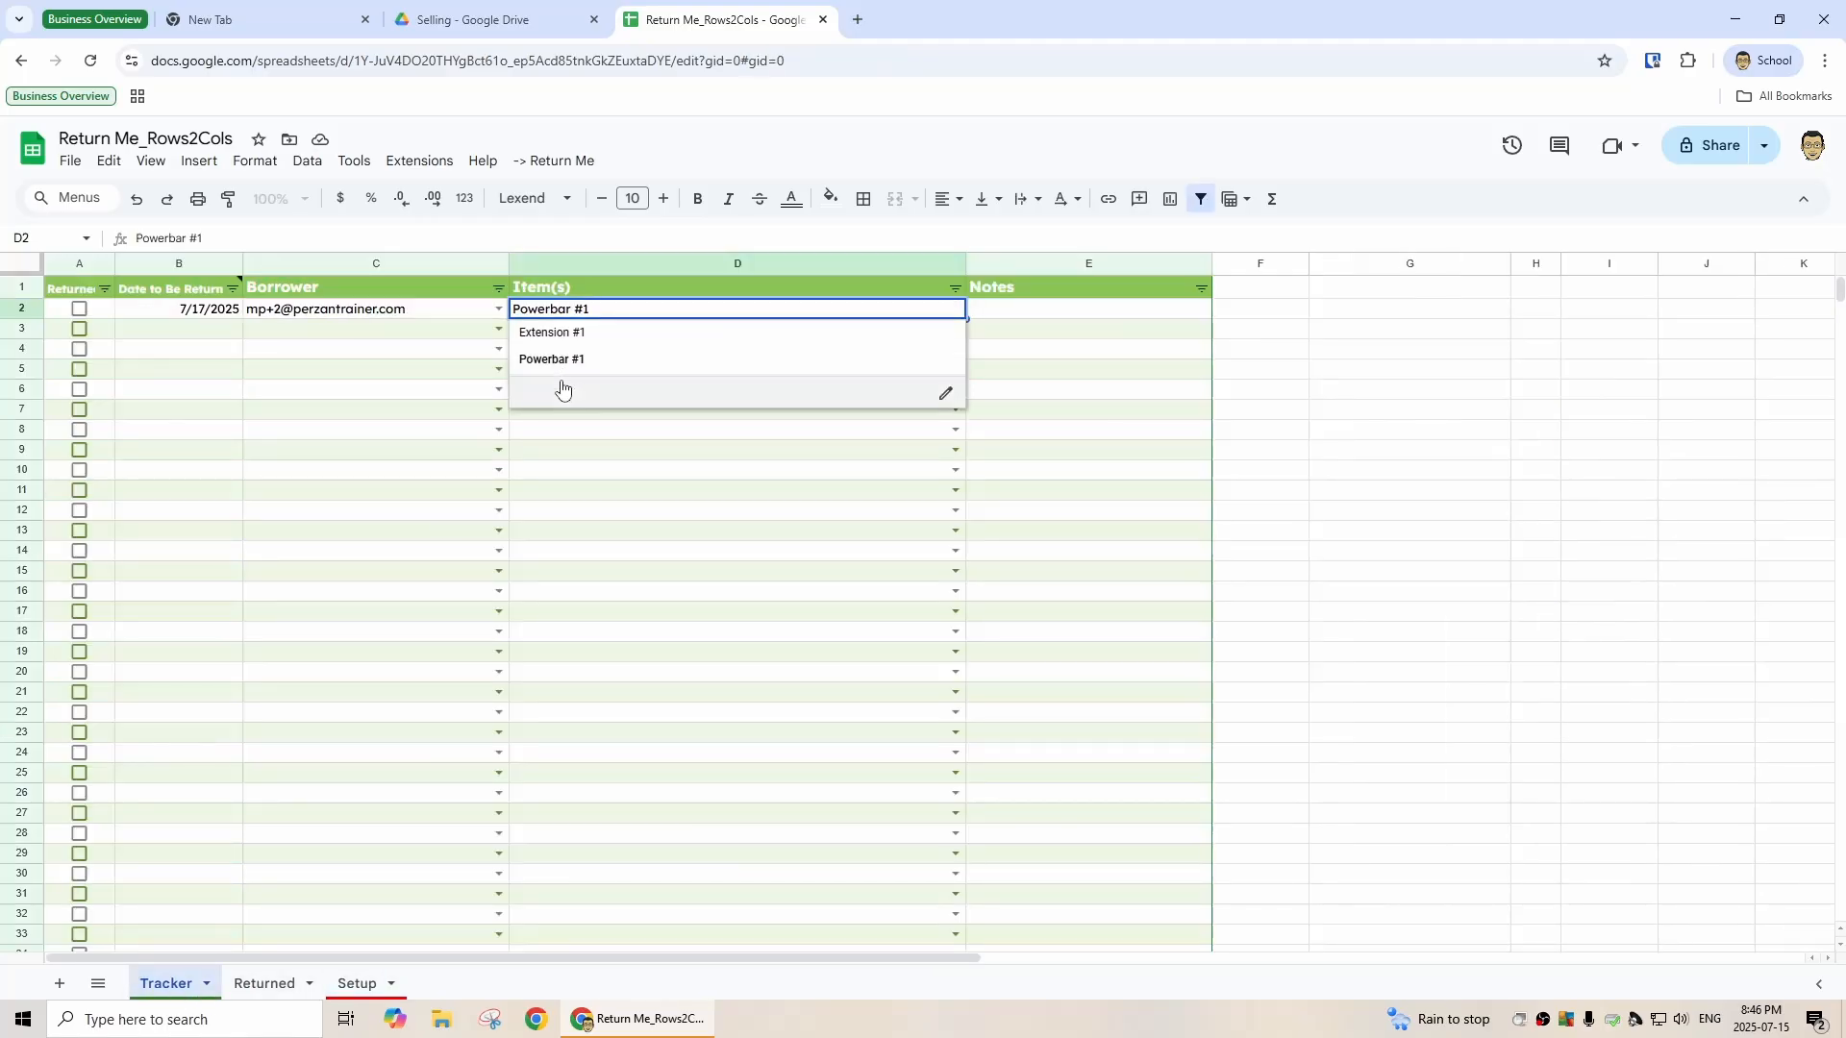
left_click(309, 336)
- Change the first row's return date to 7/9/2025 with the date picker
double_click(222, 312)
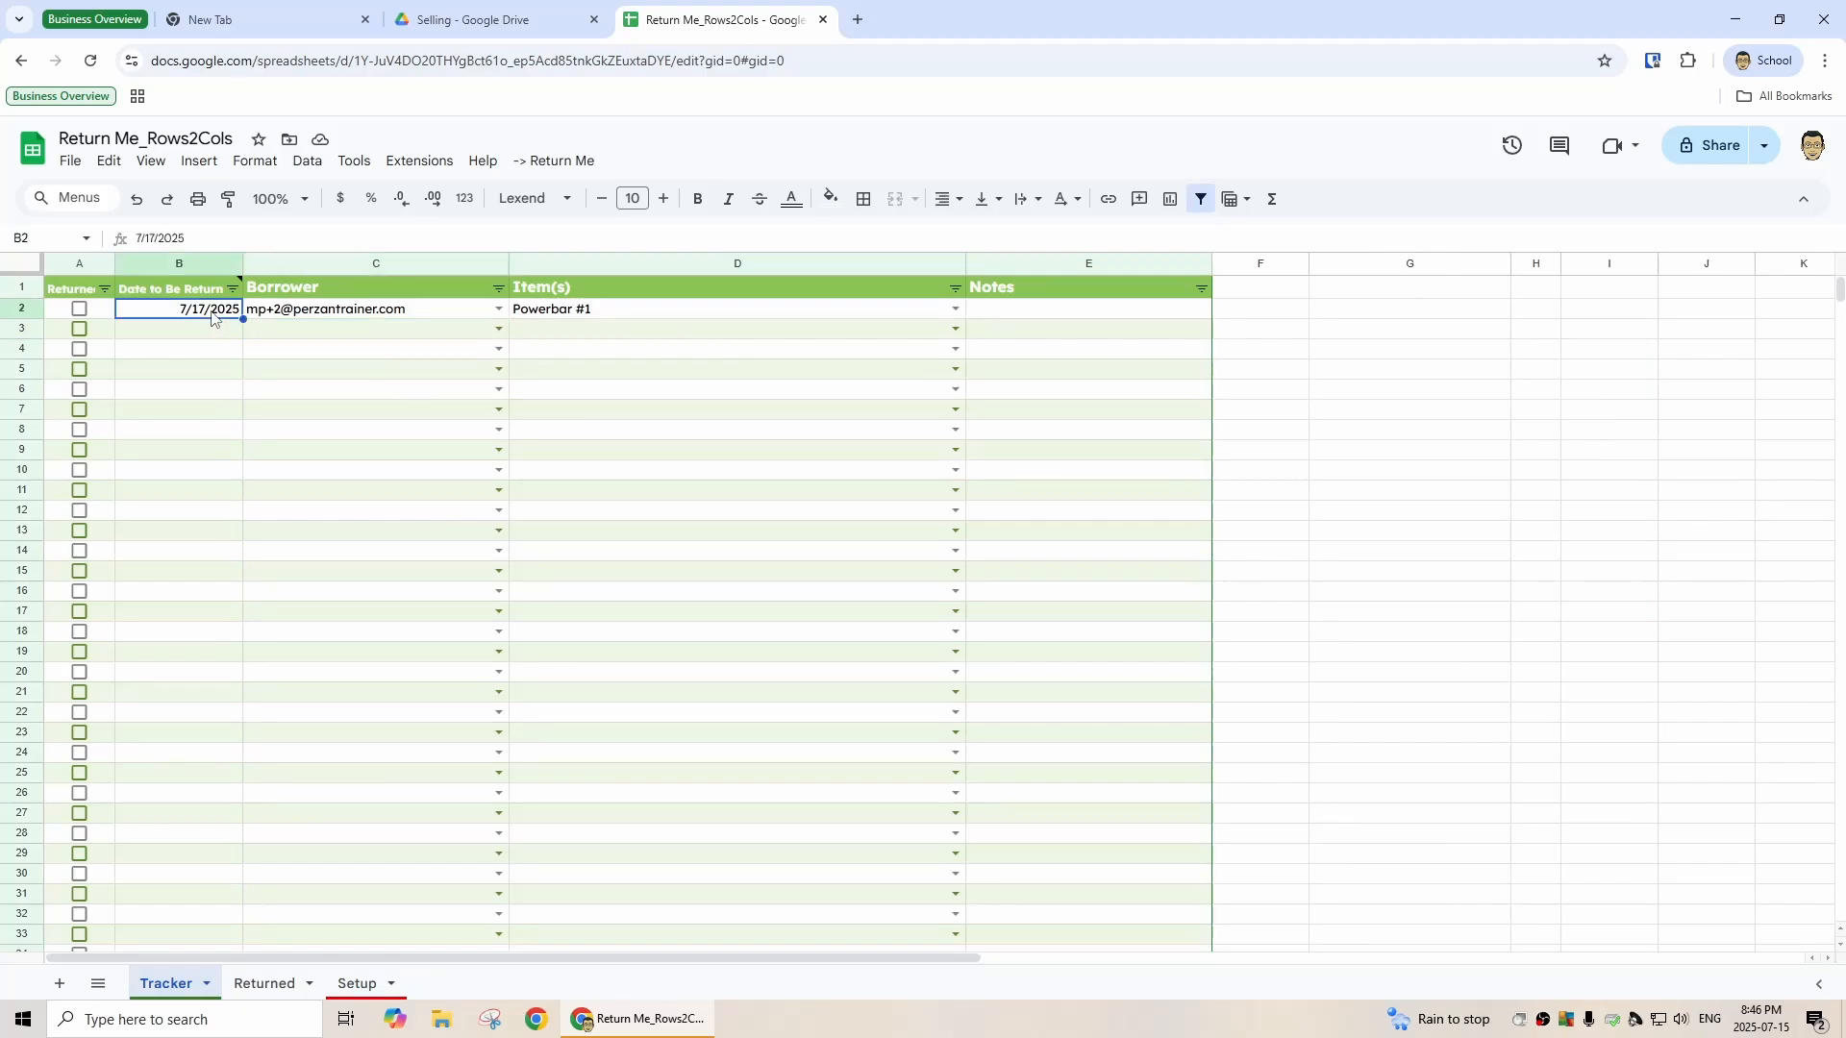
left_click(177, 426)
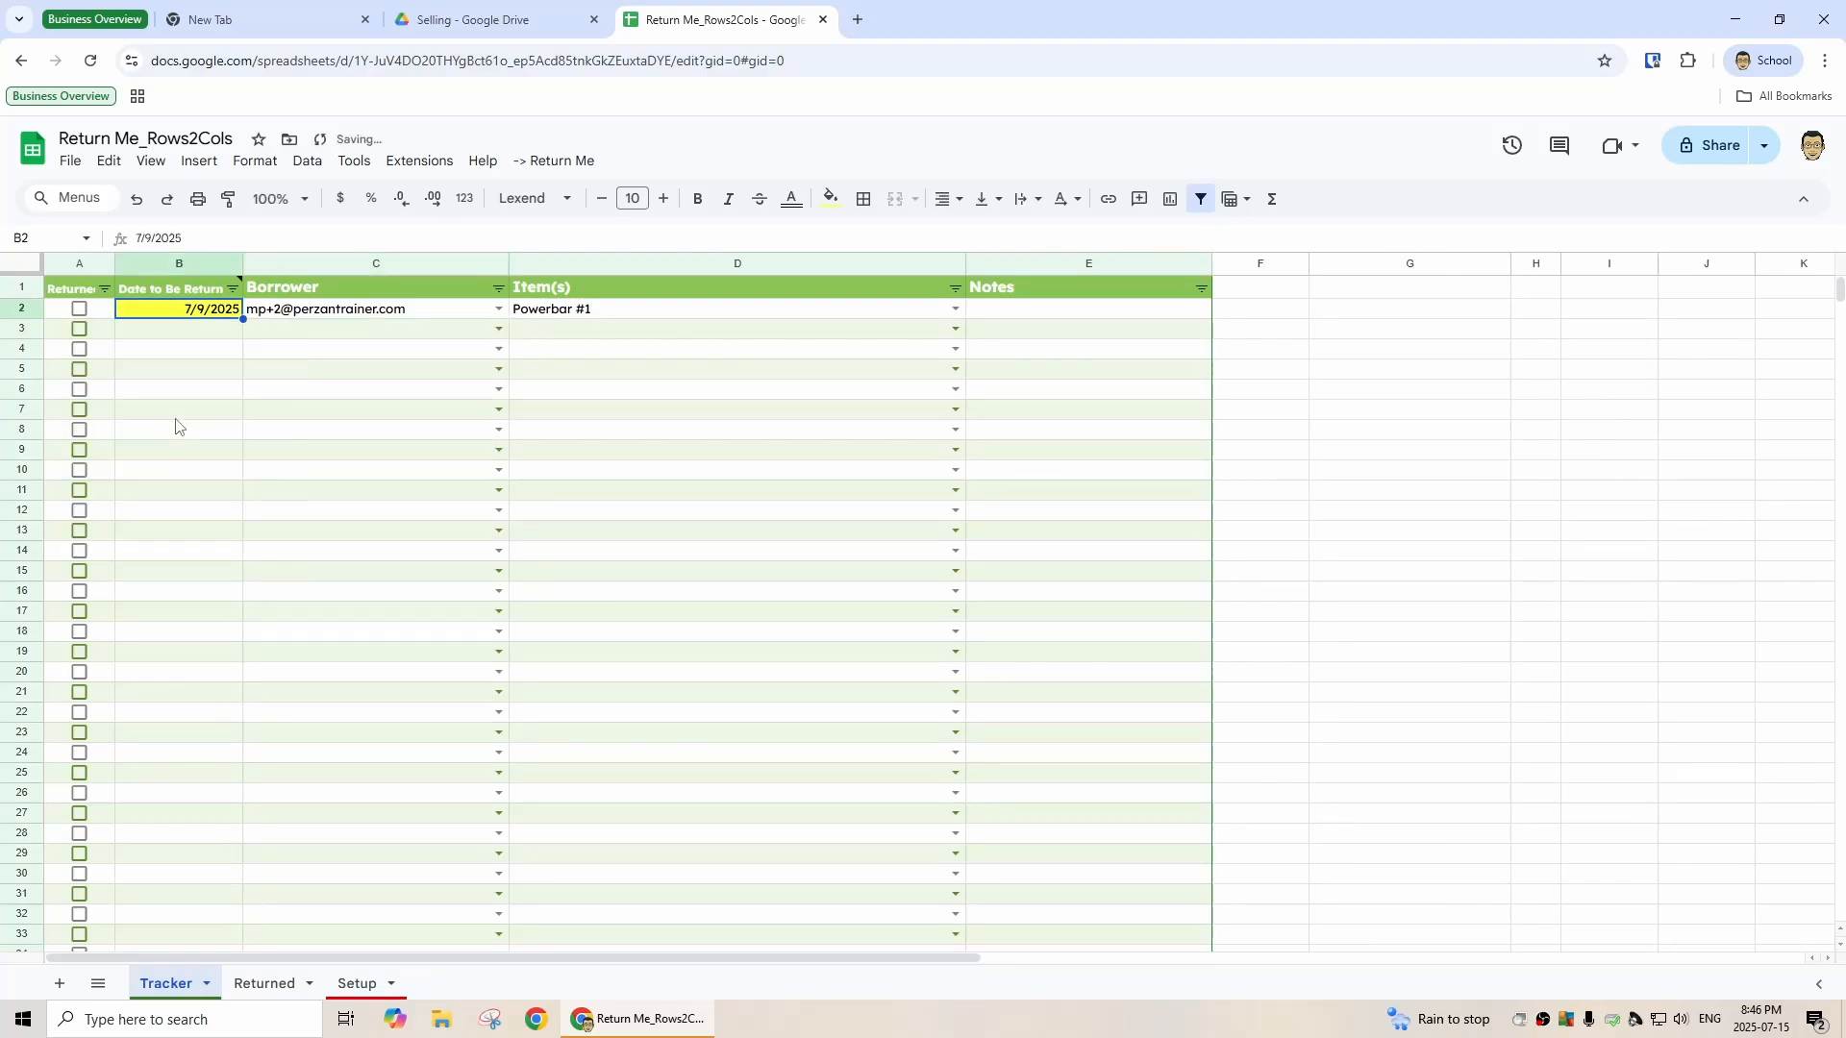
left_click(279, 337)
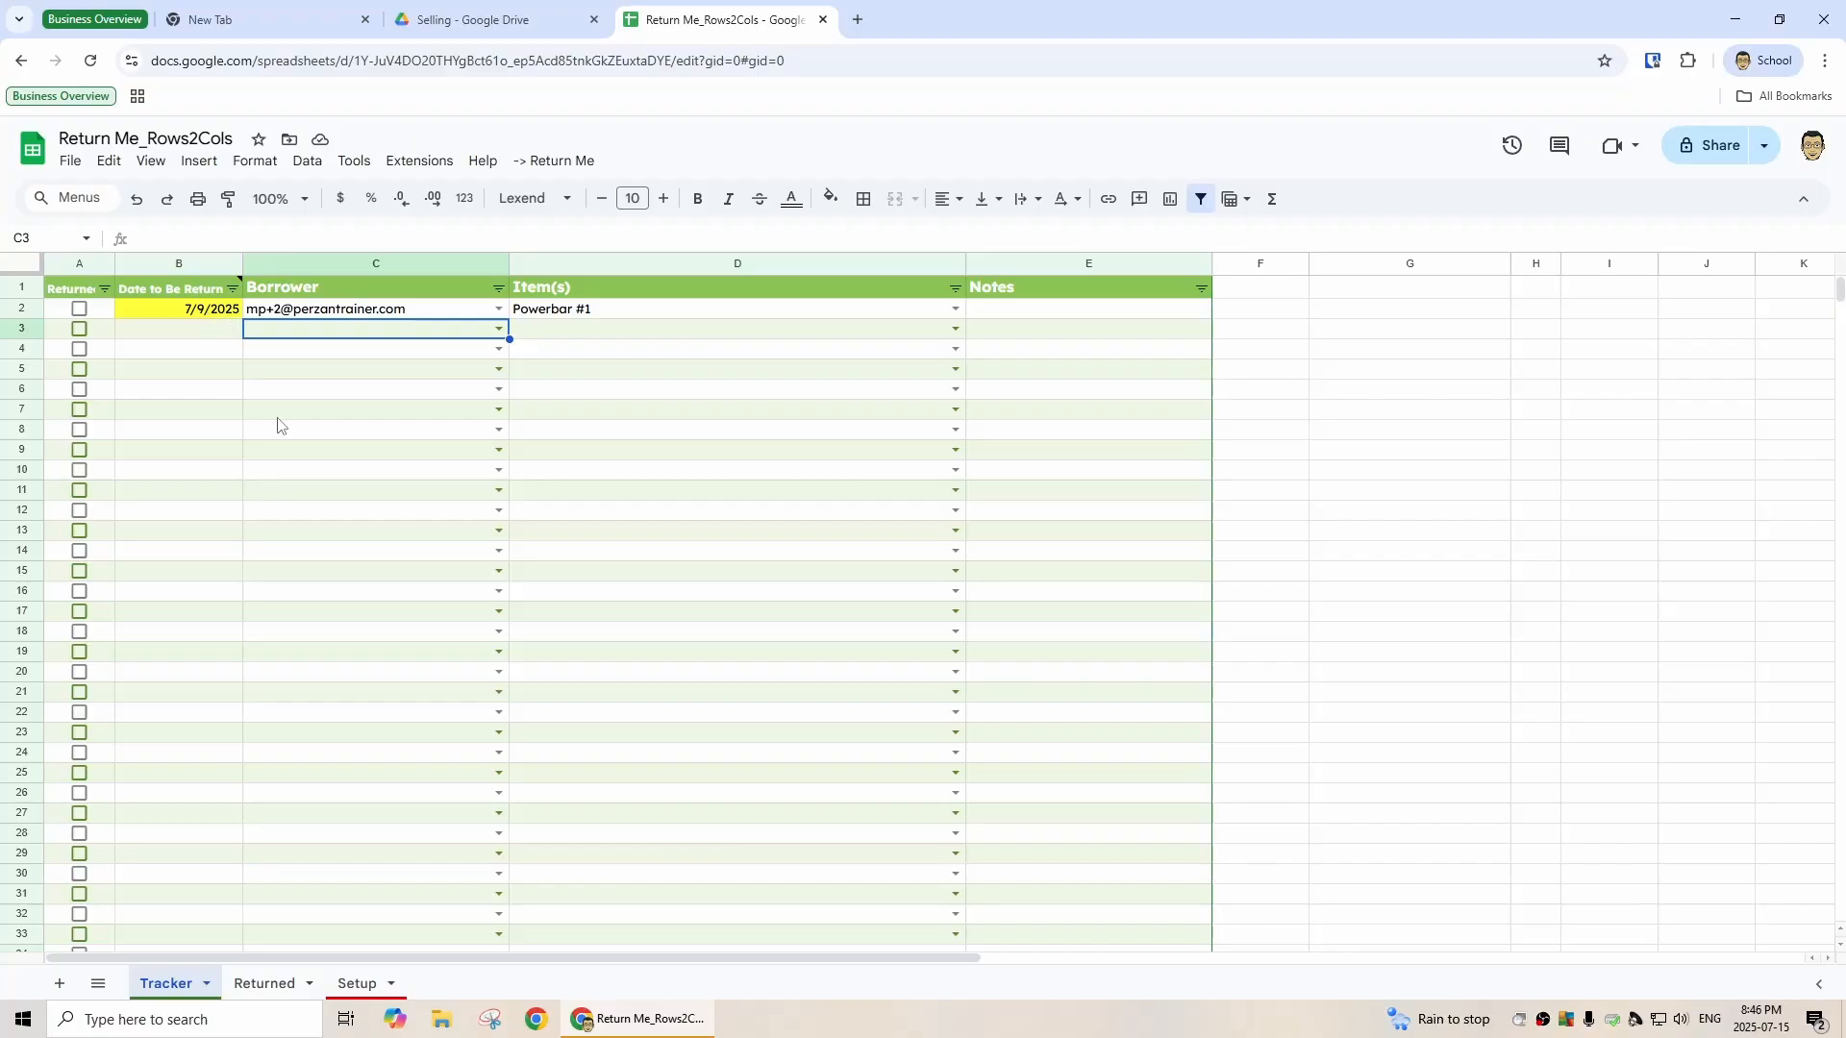
- Browse the Setup, Returned and Tracker sheets of the template
left_click(357, 984)
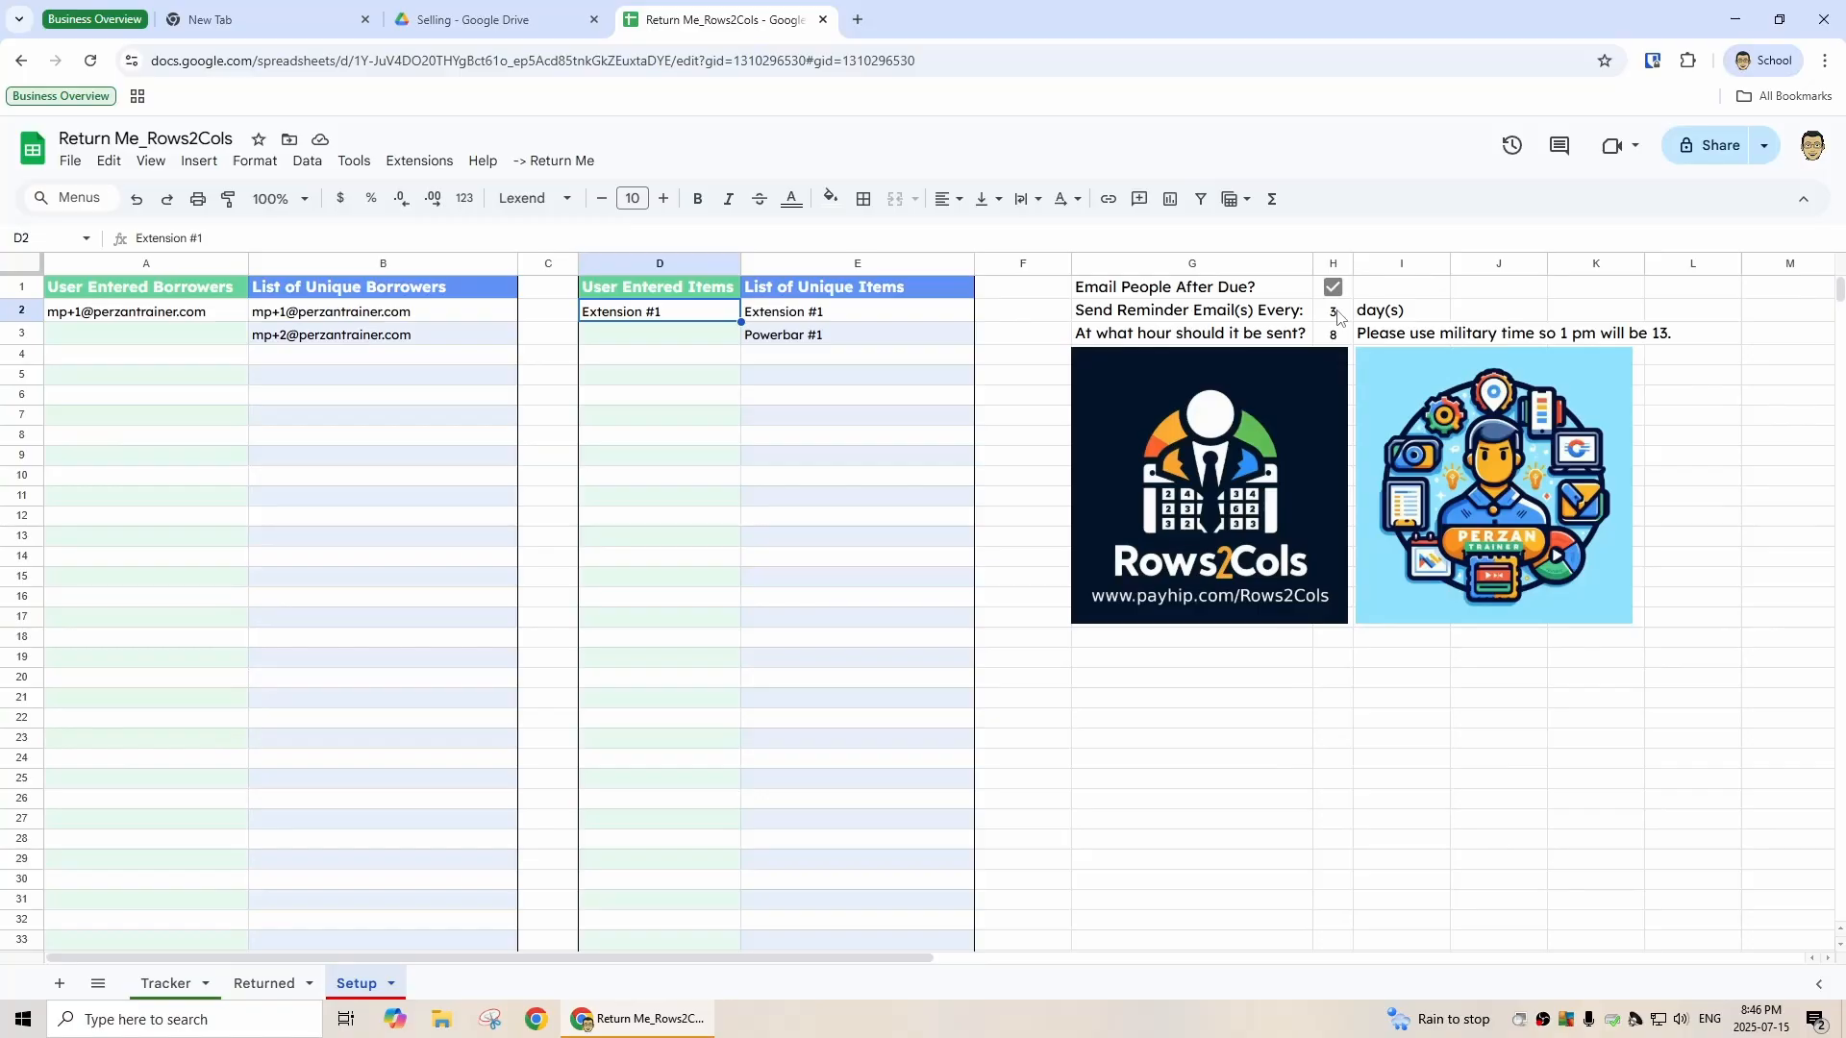
left_click(165, 984)
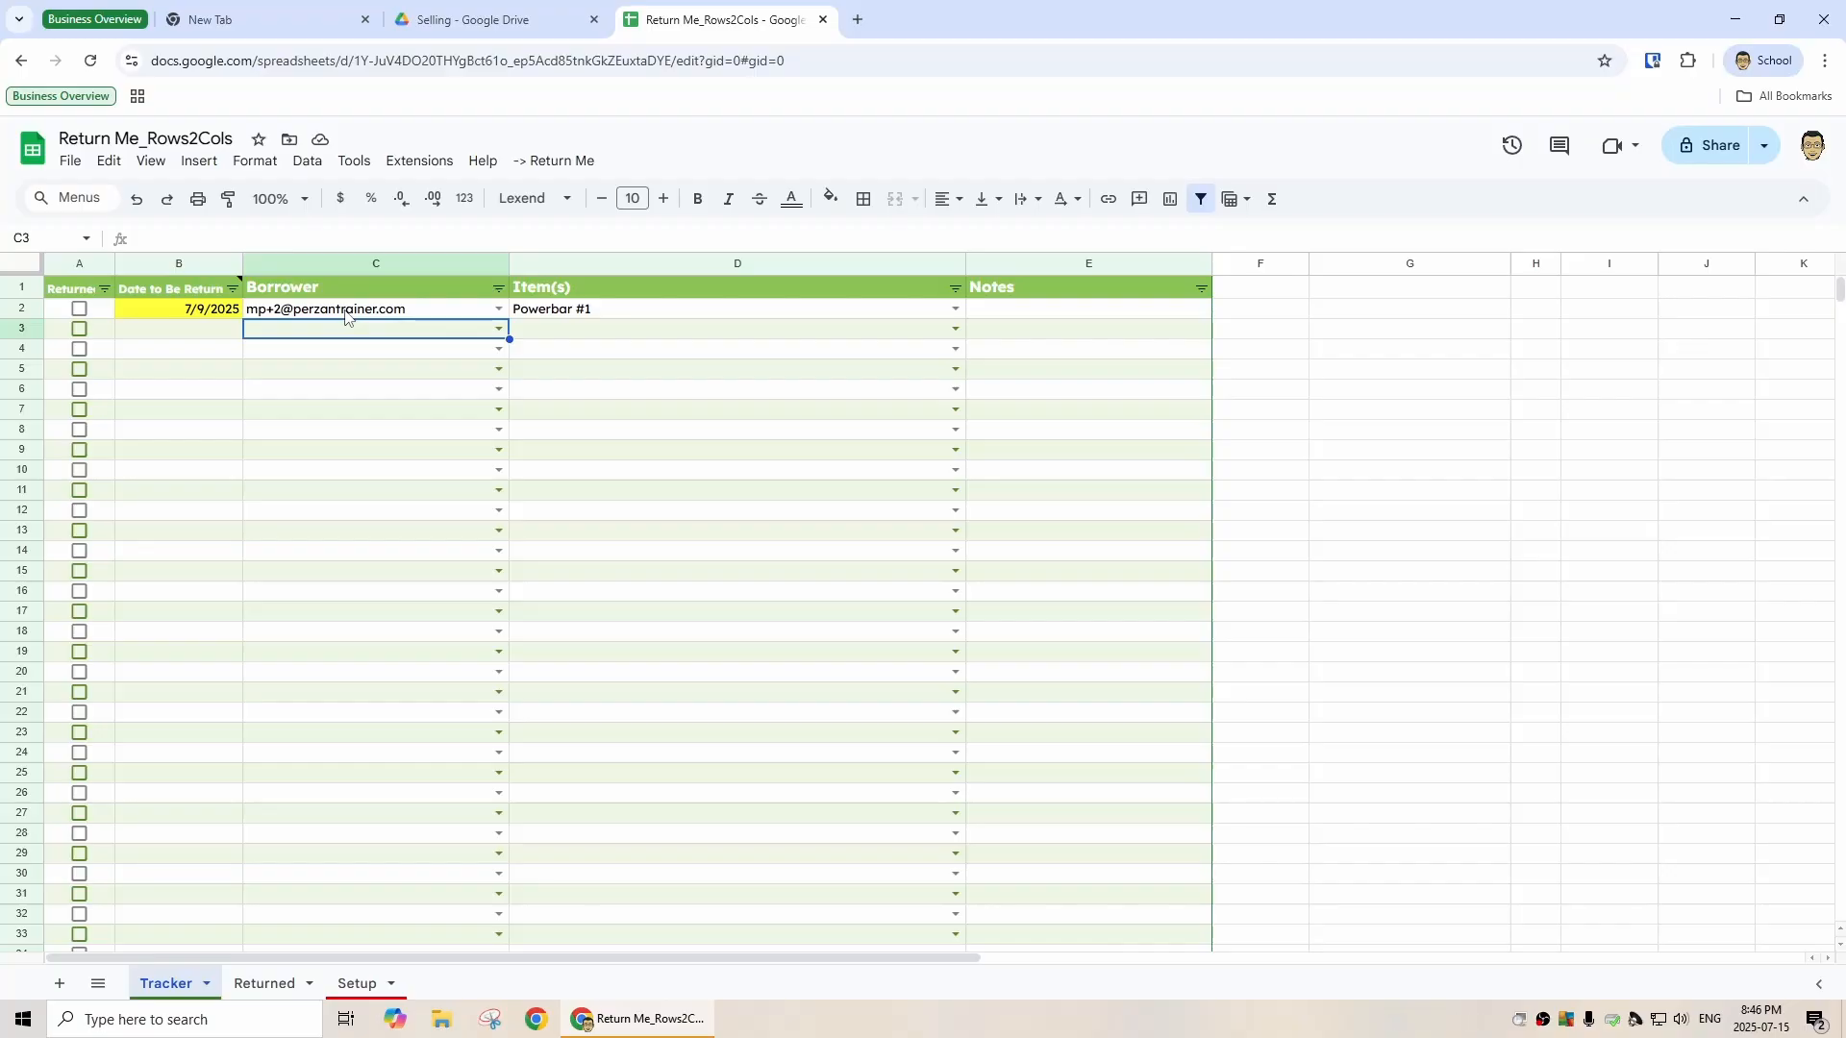
left_click(266, 984)
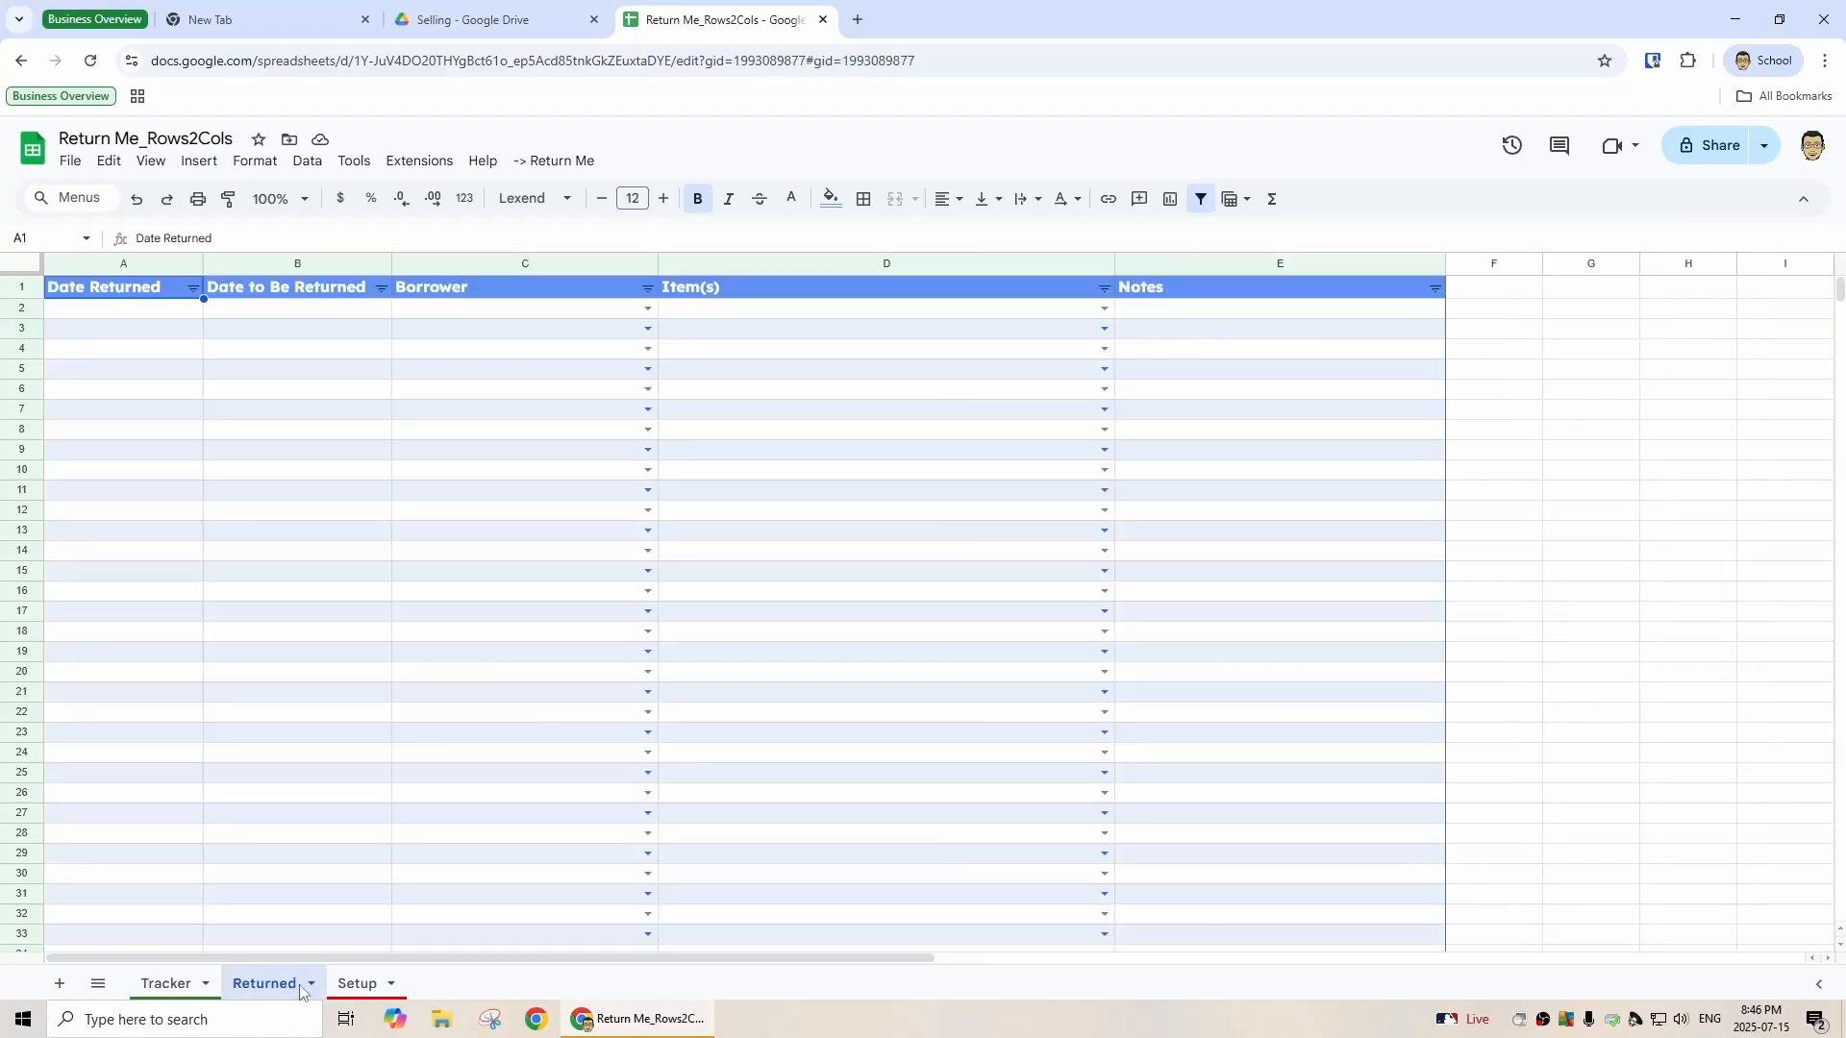
left_click(367, 990)
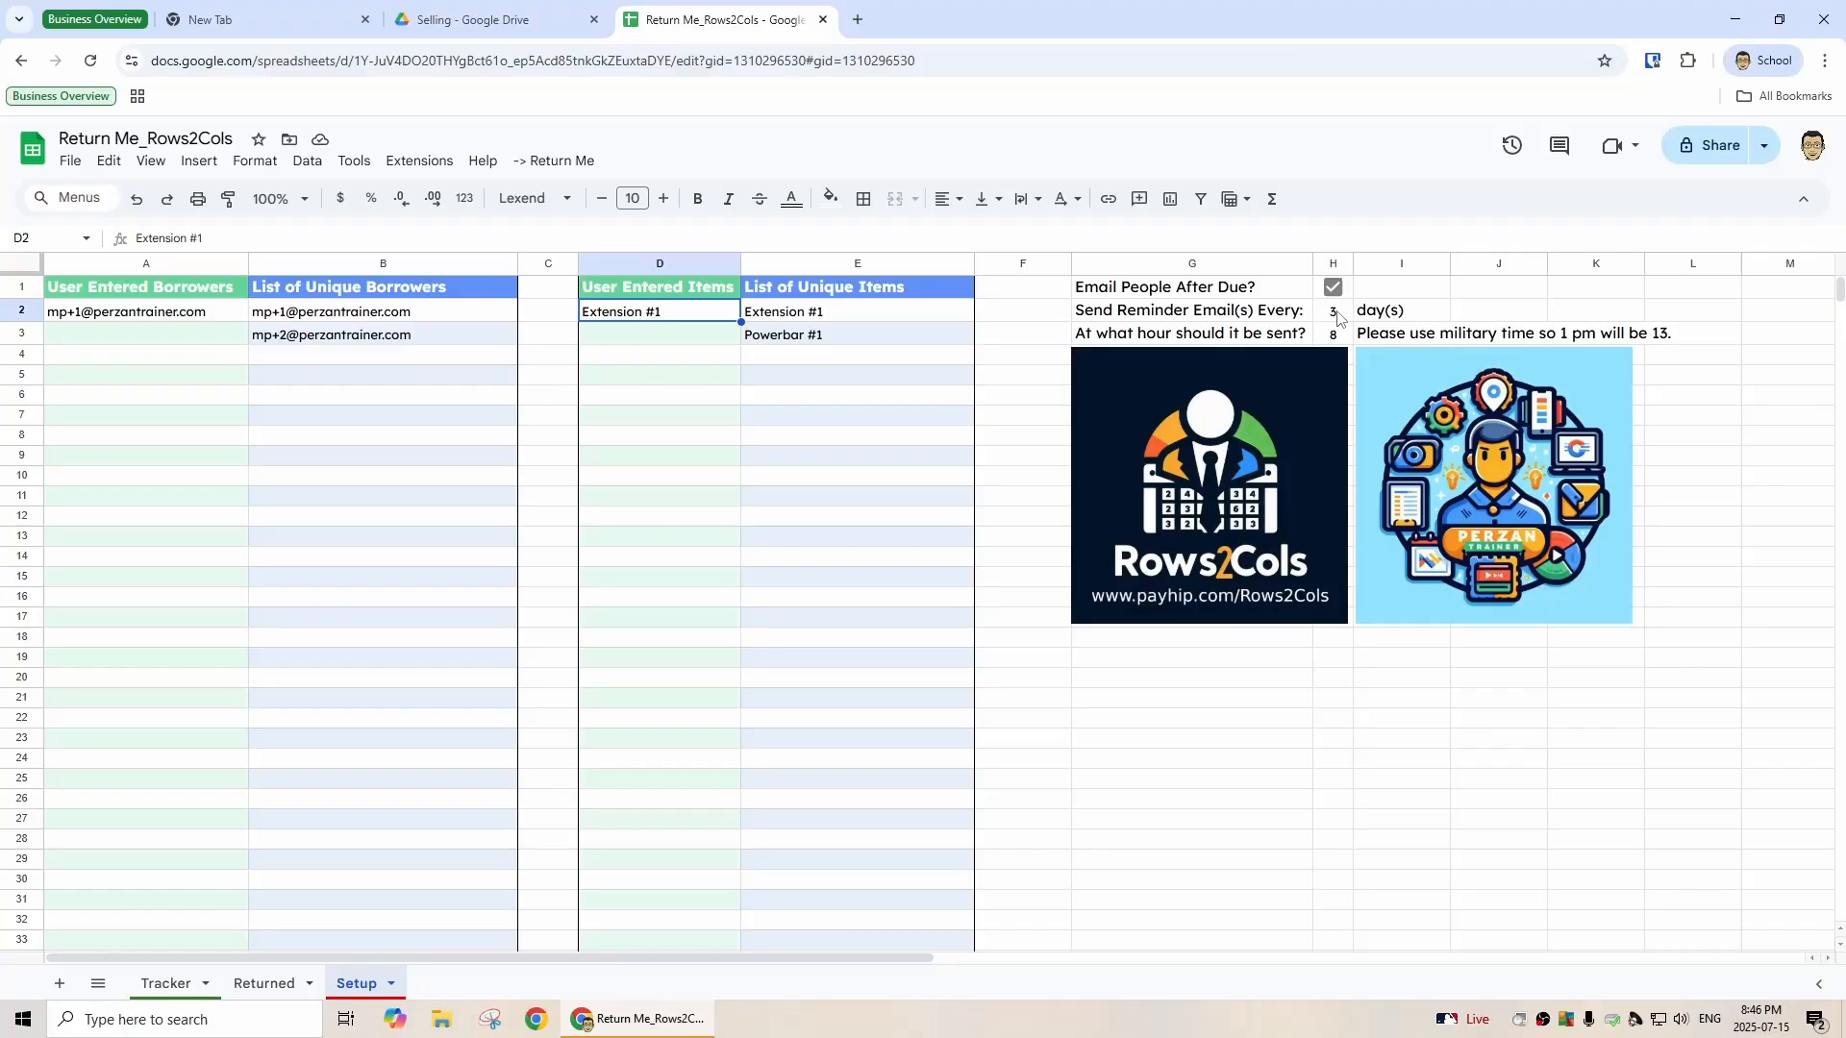
left_click(171, 985)
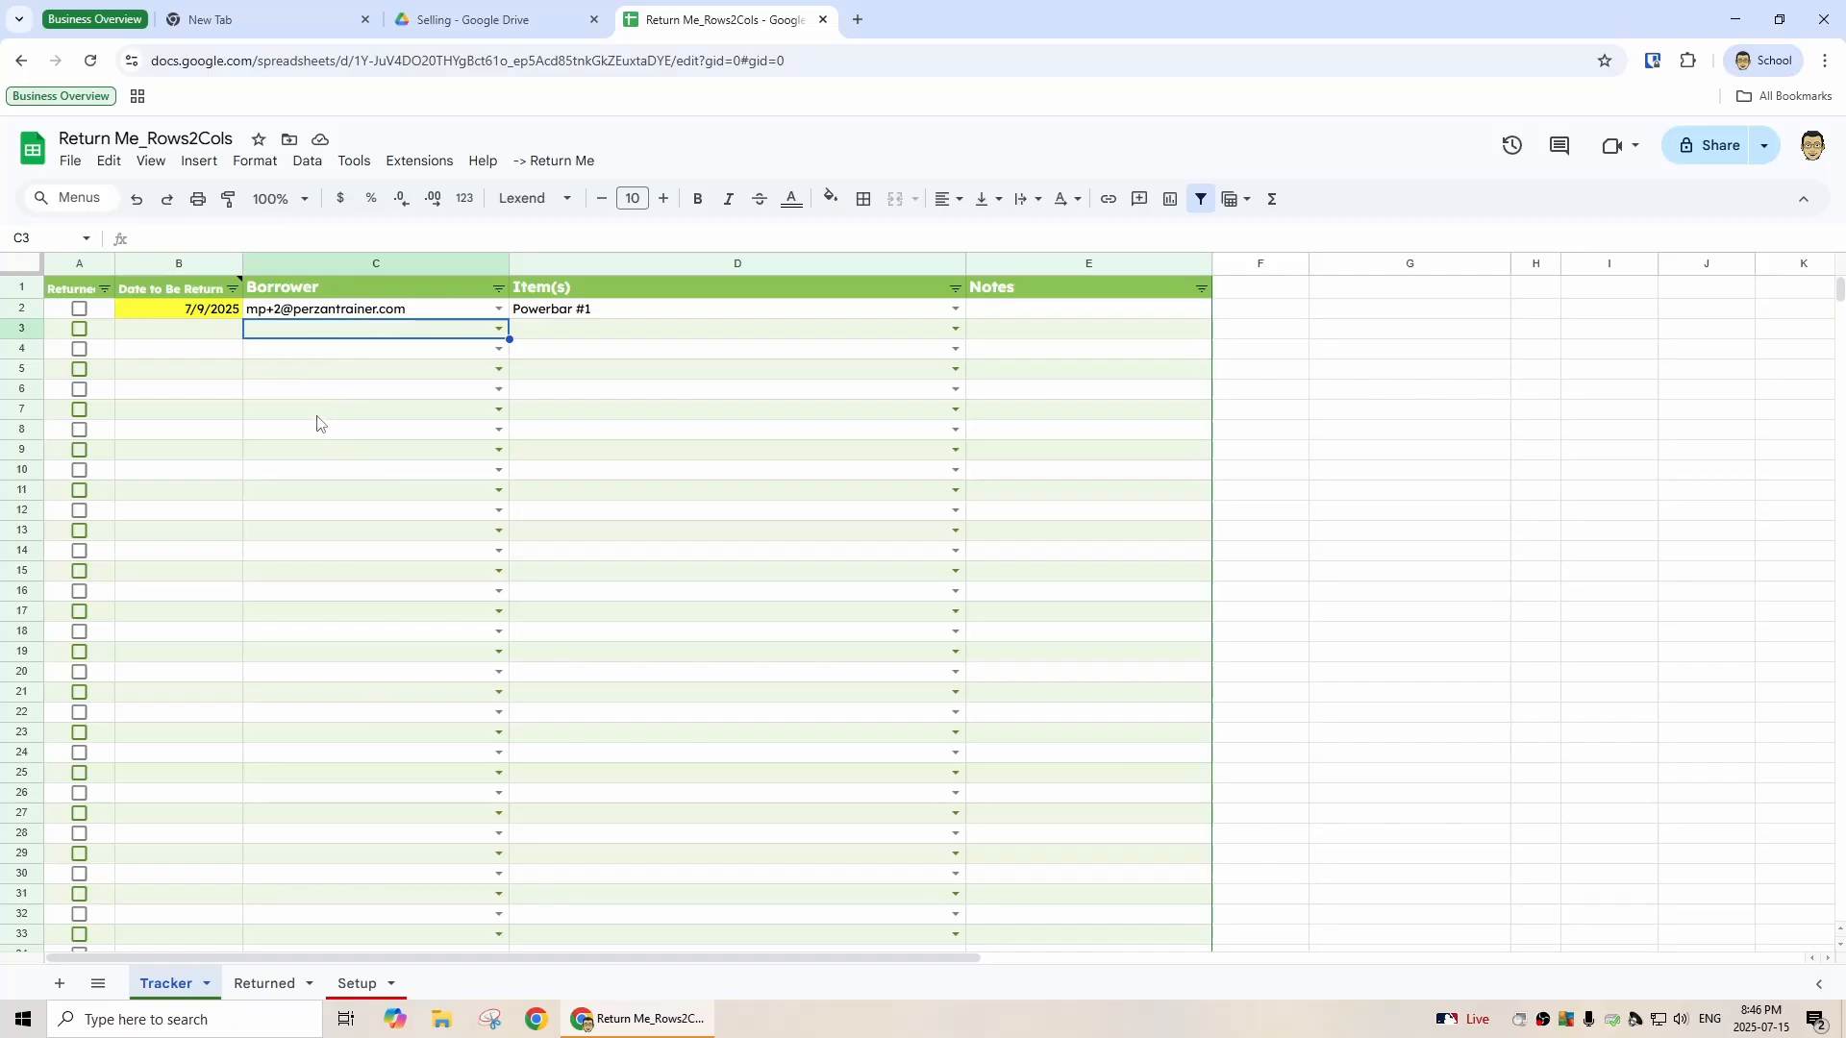
- Mark the first row's item as returned and check the Returned sheet for the moved entry
left_click(80, 310)
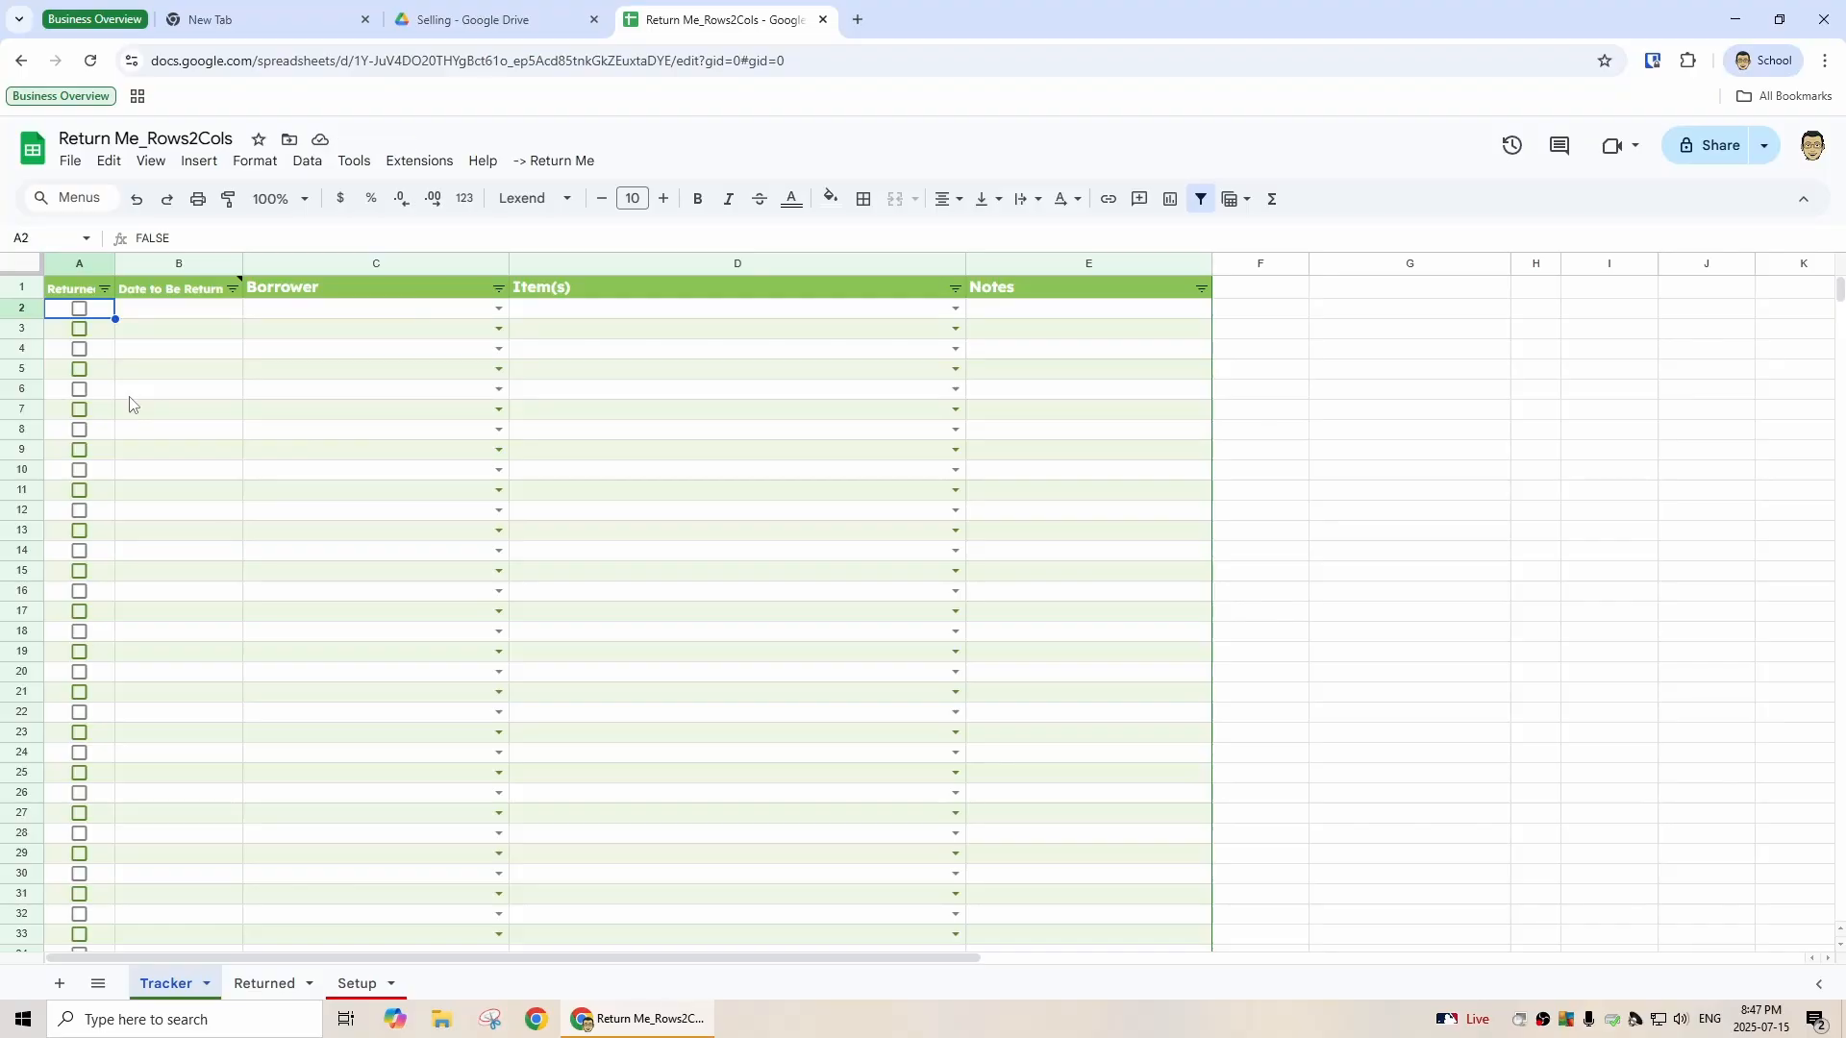
left_click(278, 990)
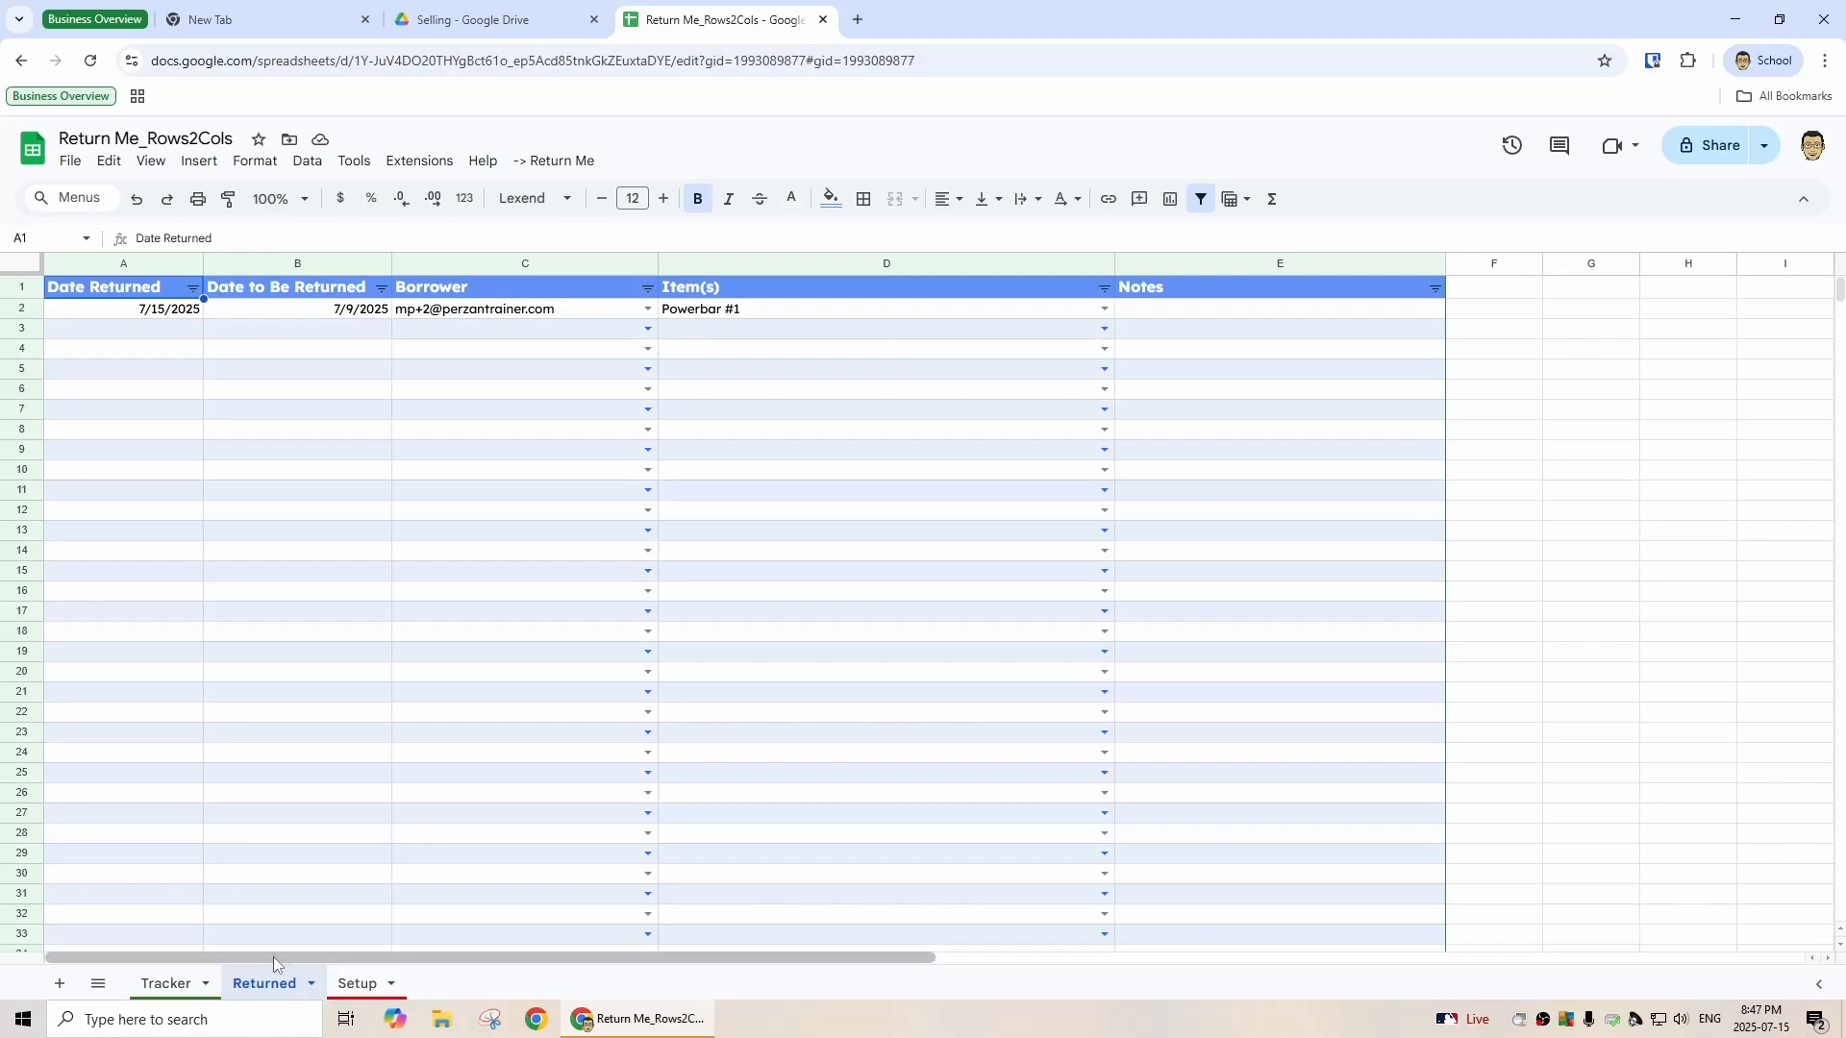
- On the Tracker sheet, run the Return Me Send Emails command
left_click(168, 983)
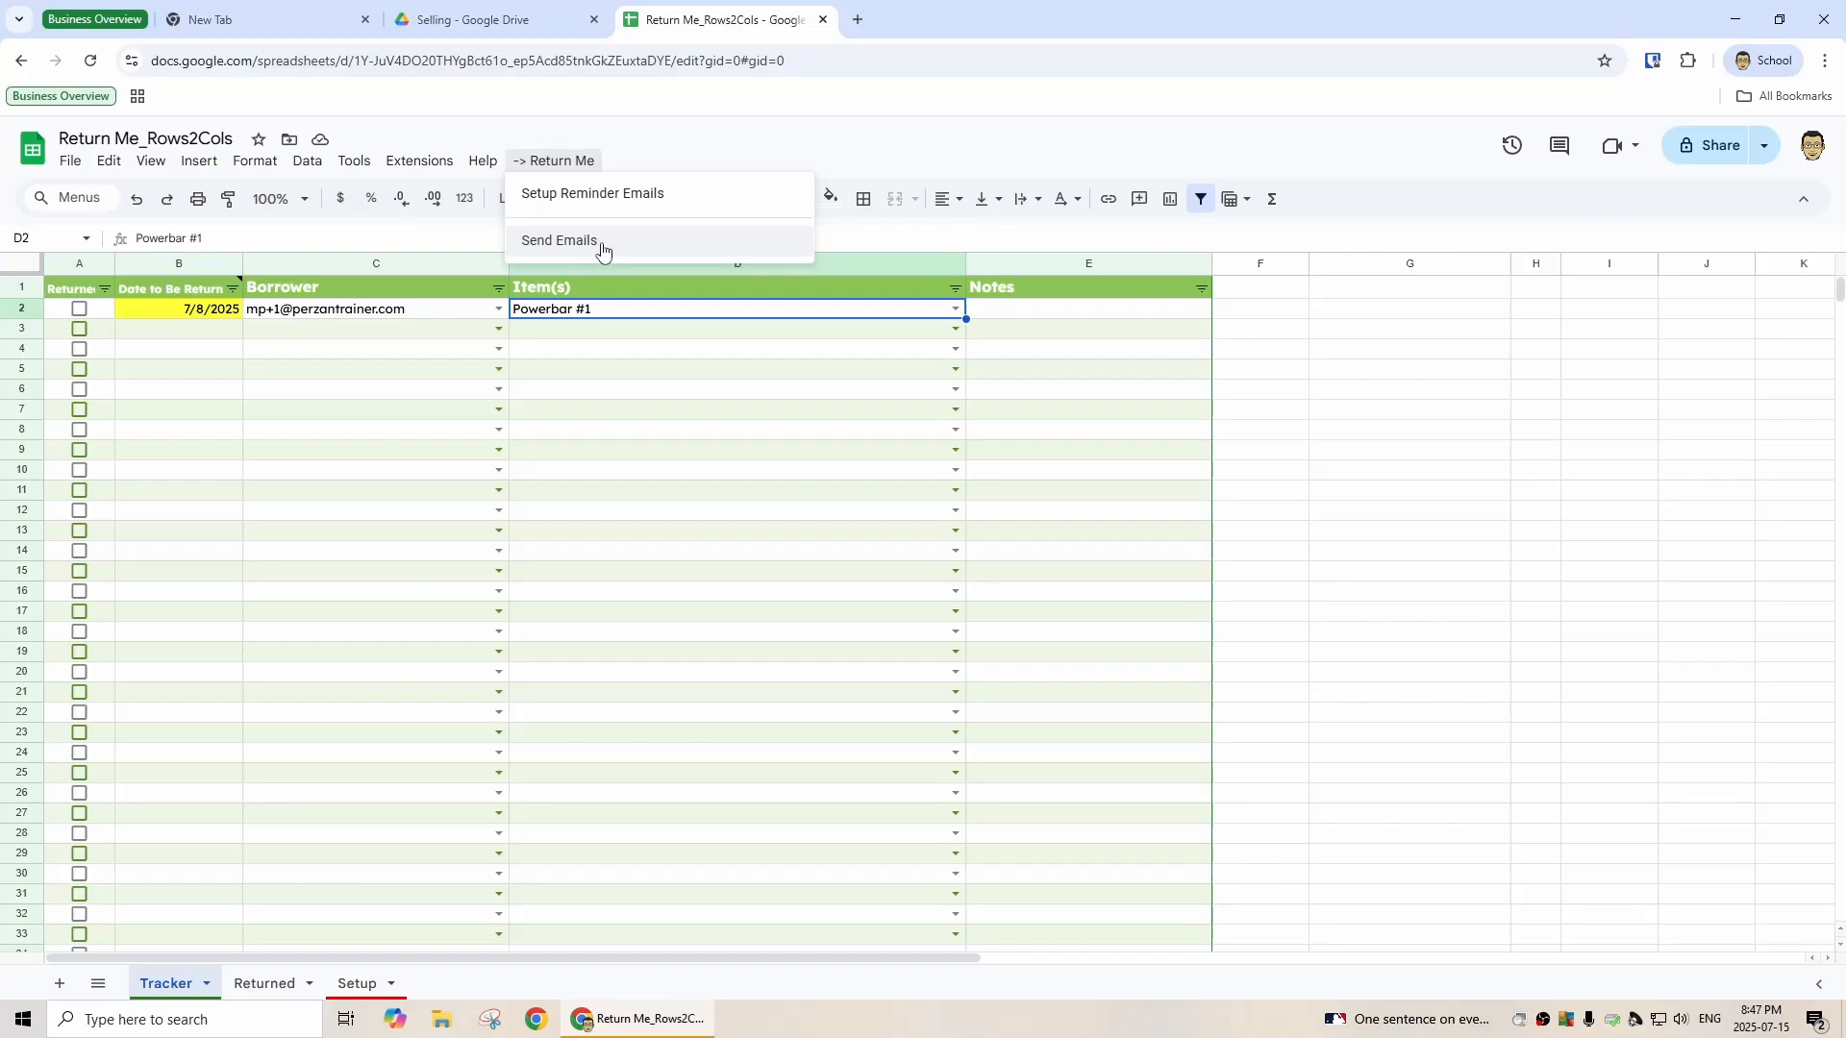
left_click(603, 251)
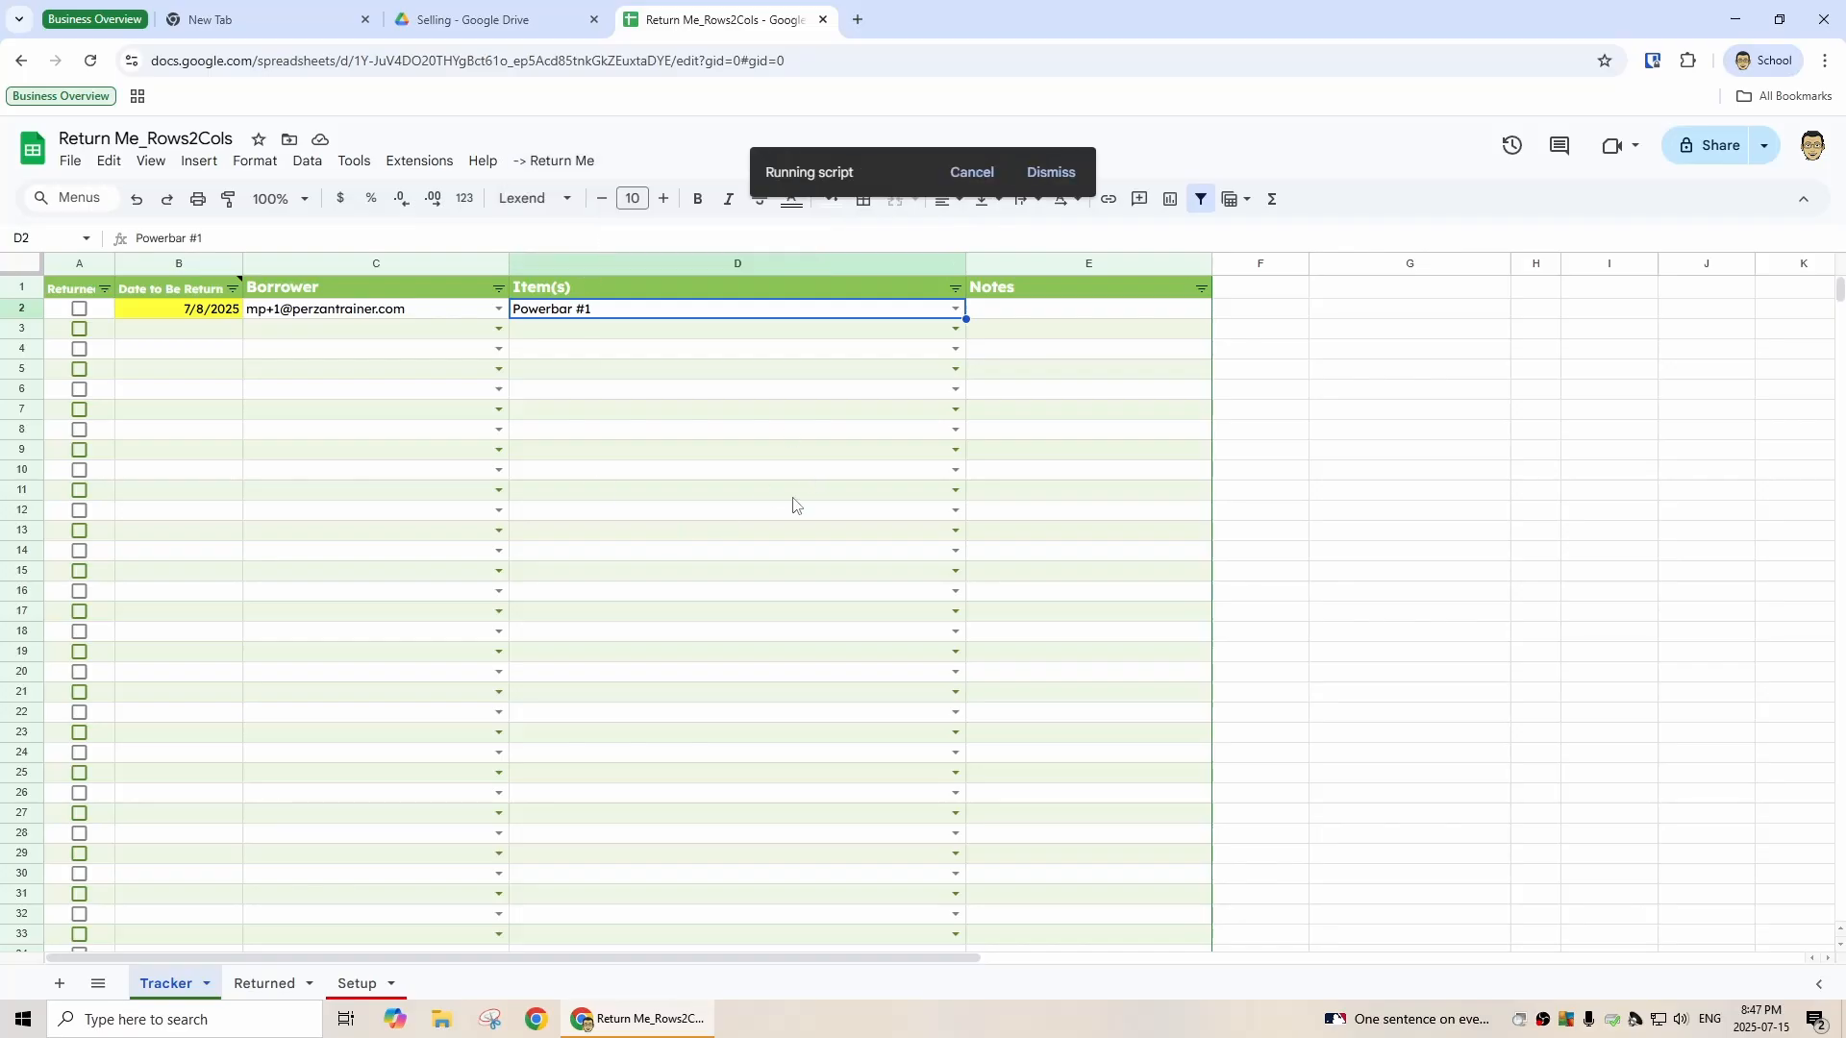
- Open gmail.com in a new browser tab
left_click(857, 19)
left_click(852, 53)
type("gmail")
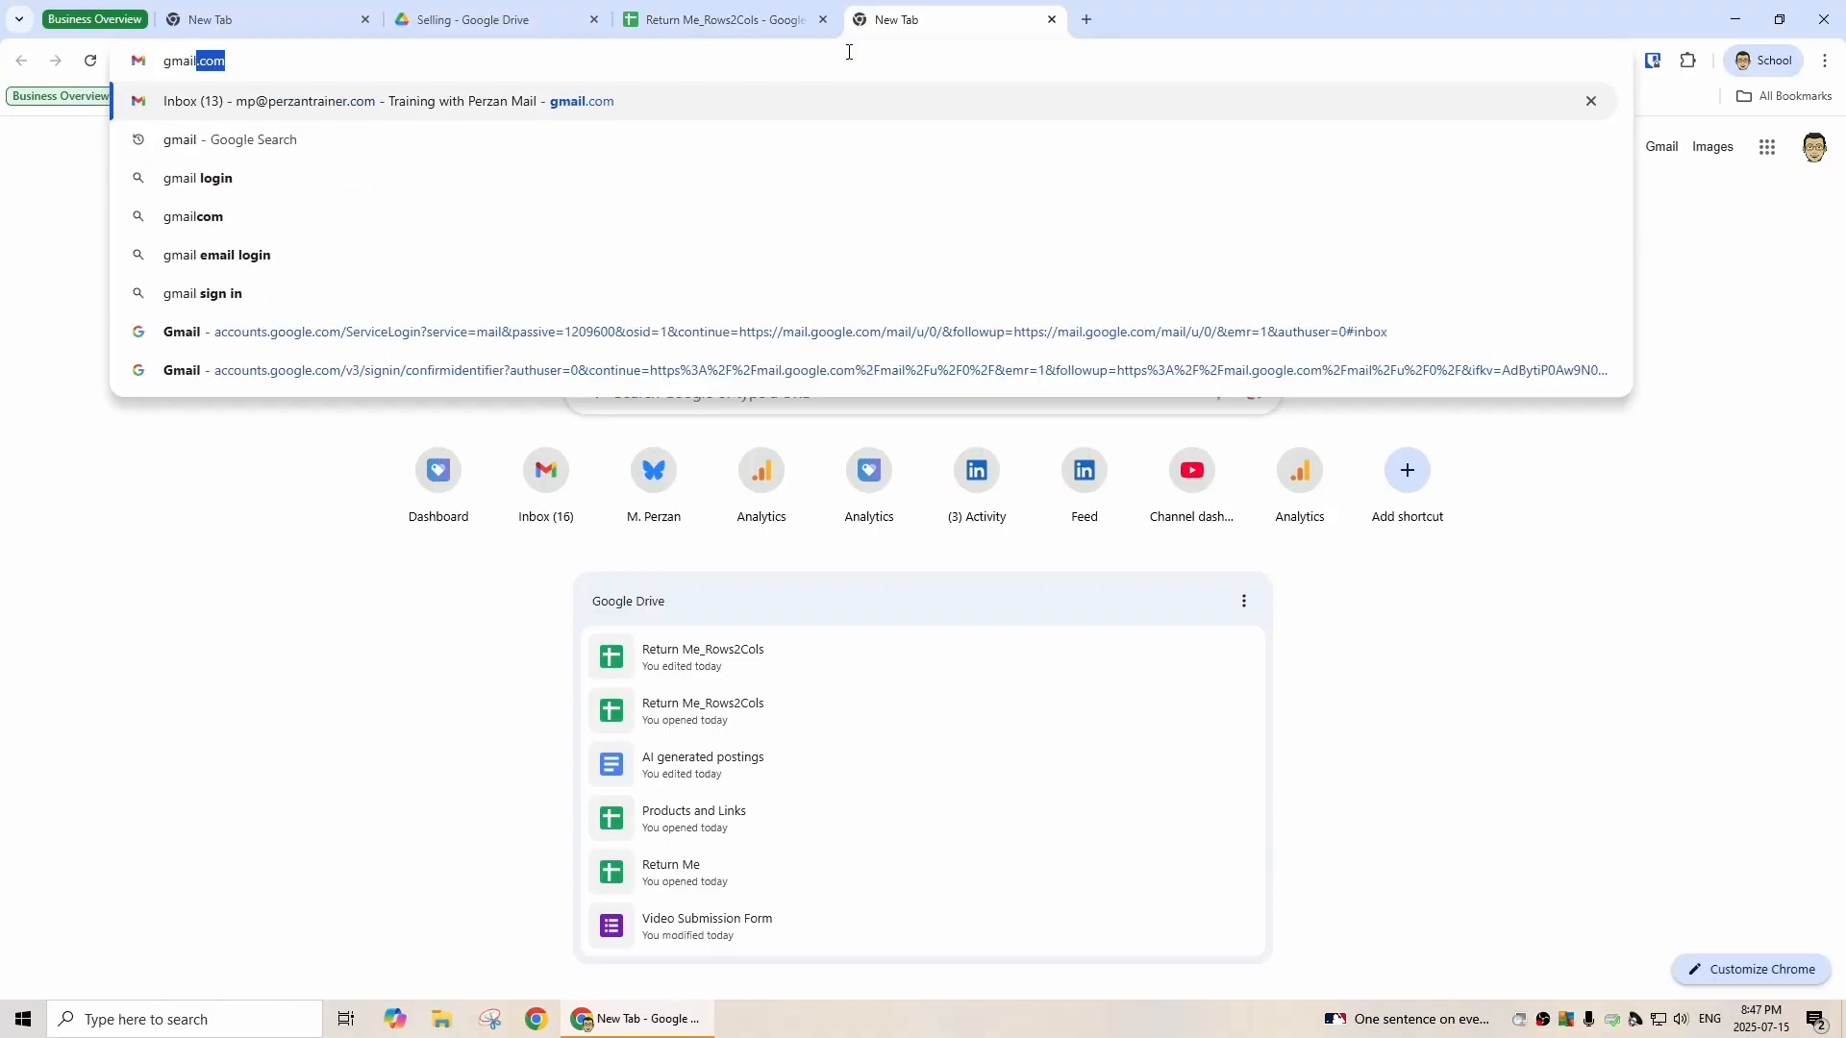
type(".com")
key("Return")
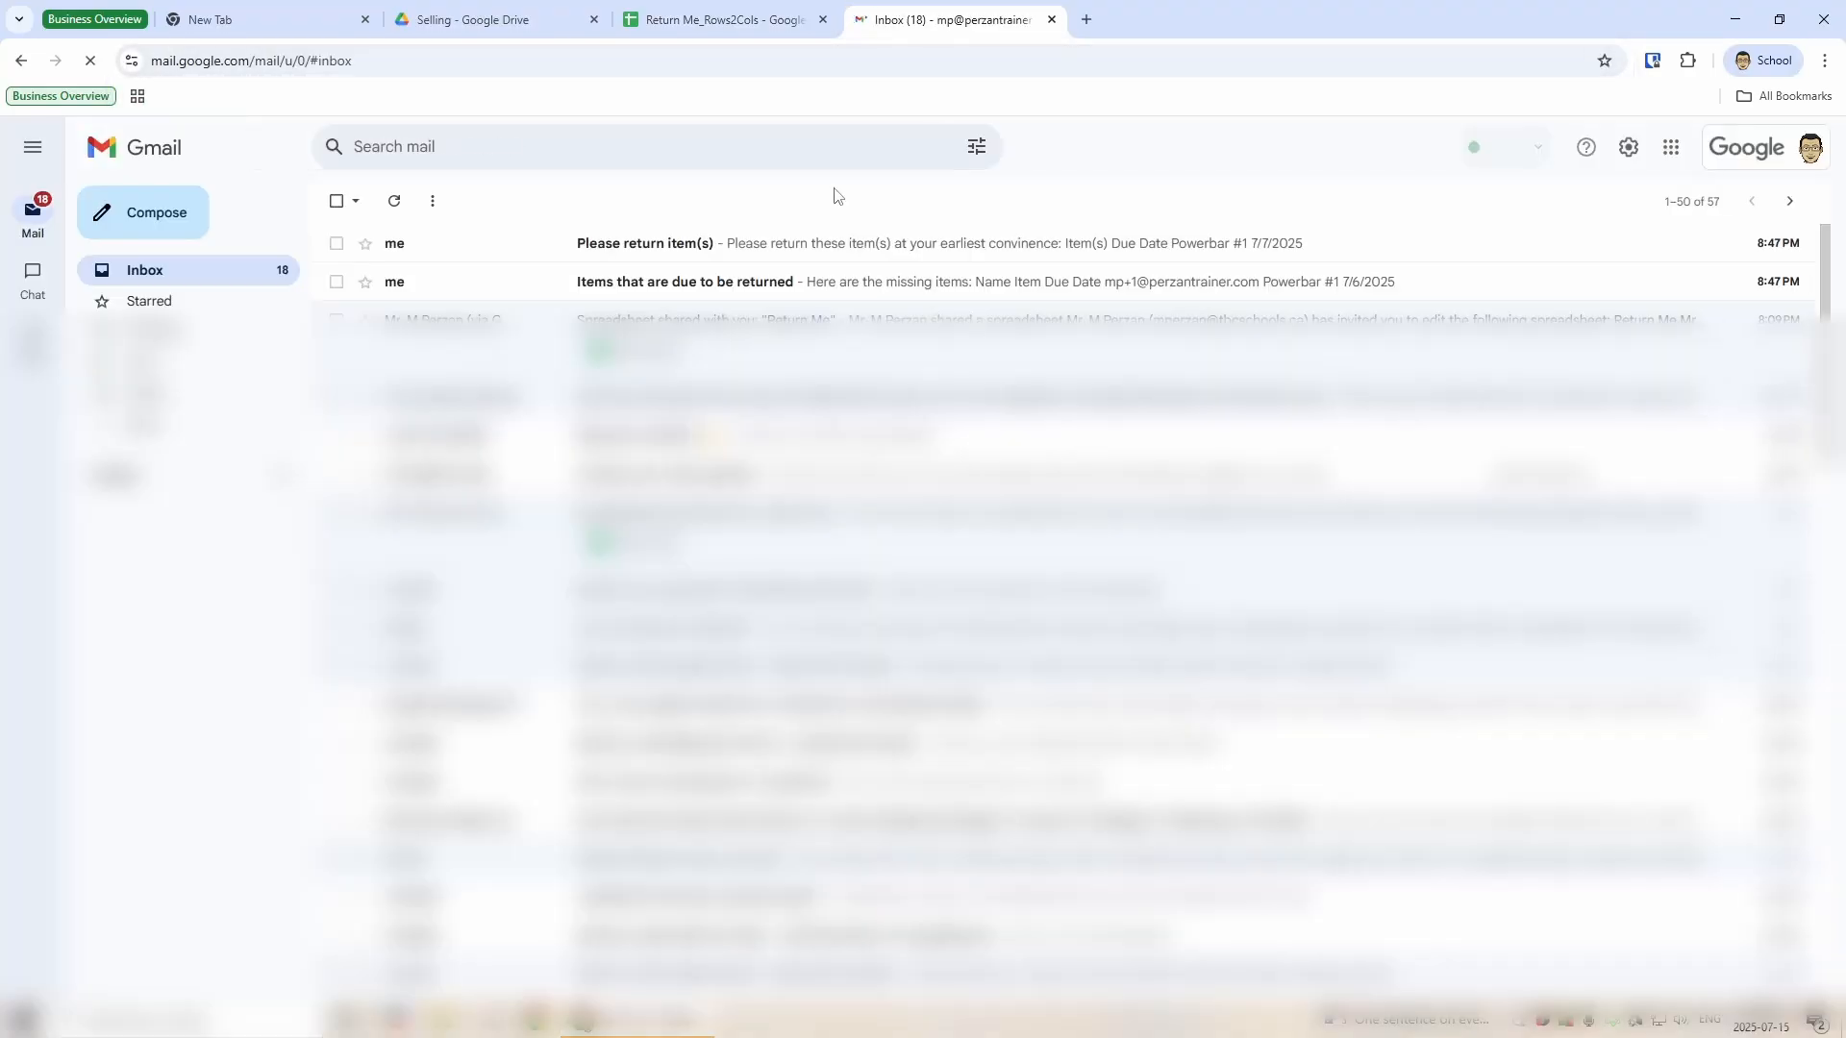
- Read both reminder e-mails in the inbox, then go back to the tracker spreadsheet
left_click(664, 282)
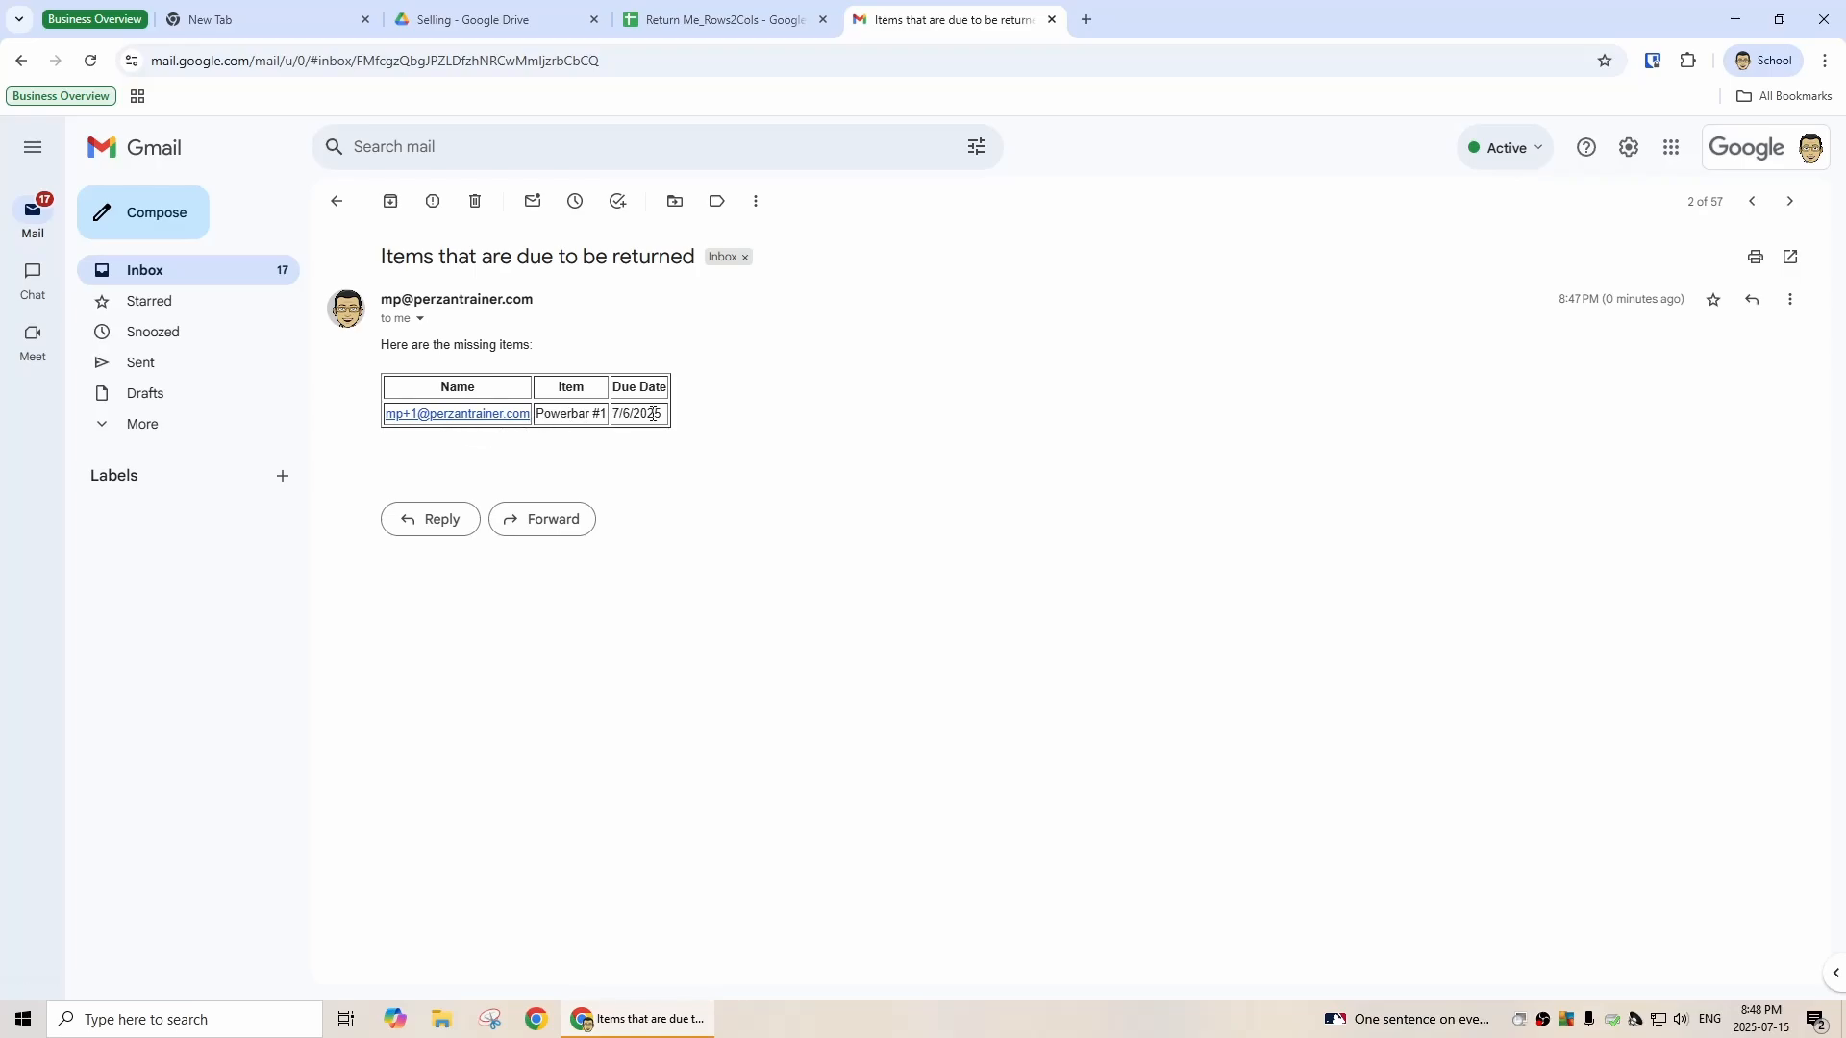
left_click(333, 204)
left_click(594, 248)
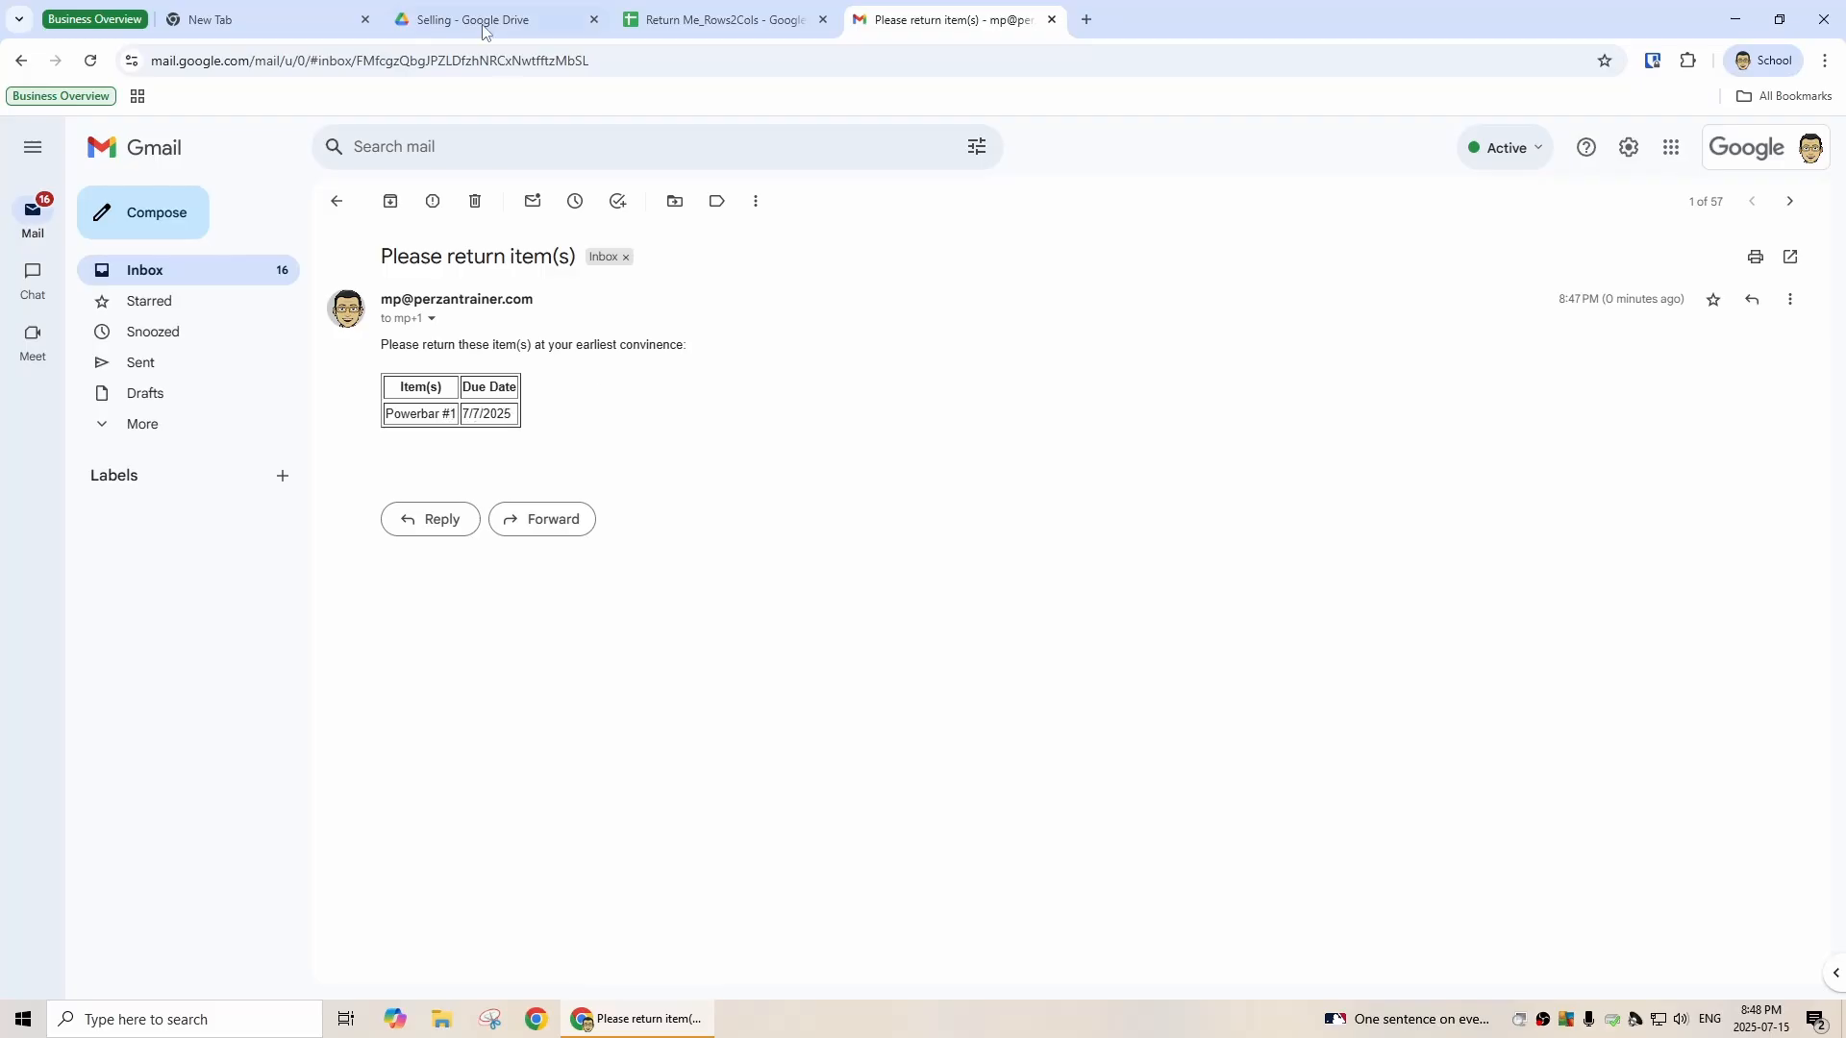
left_click(693, 24)
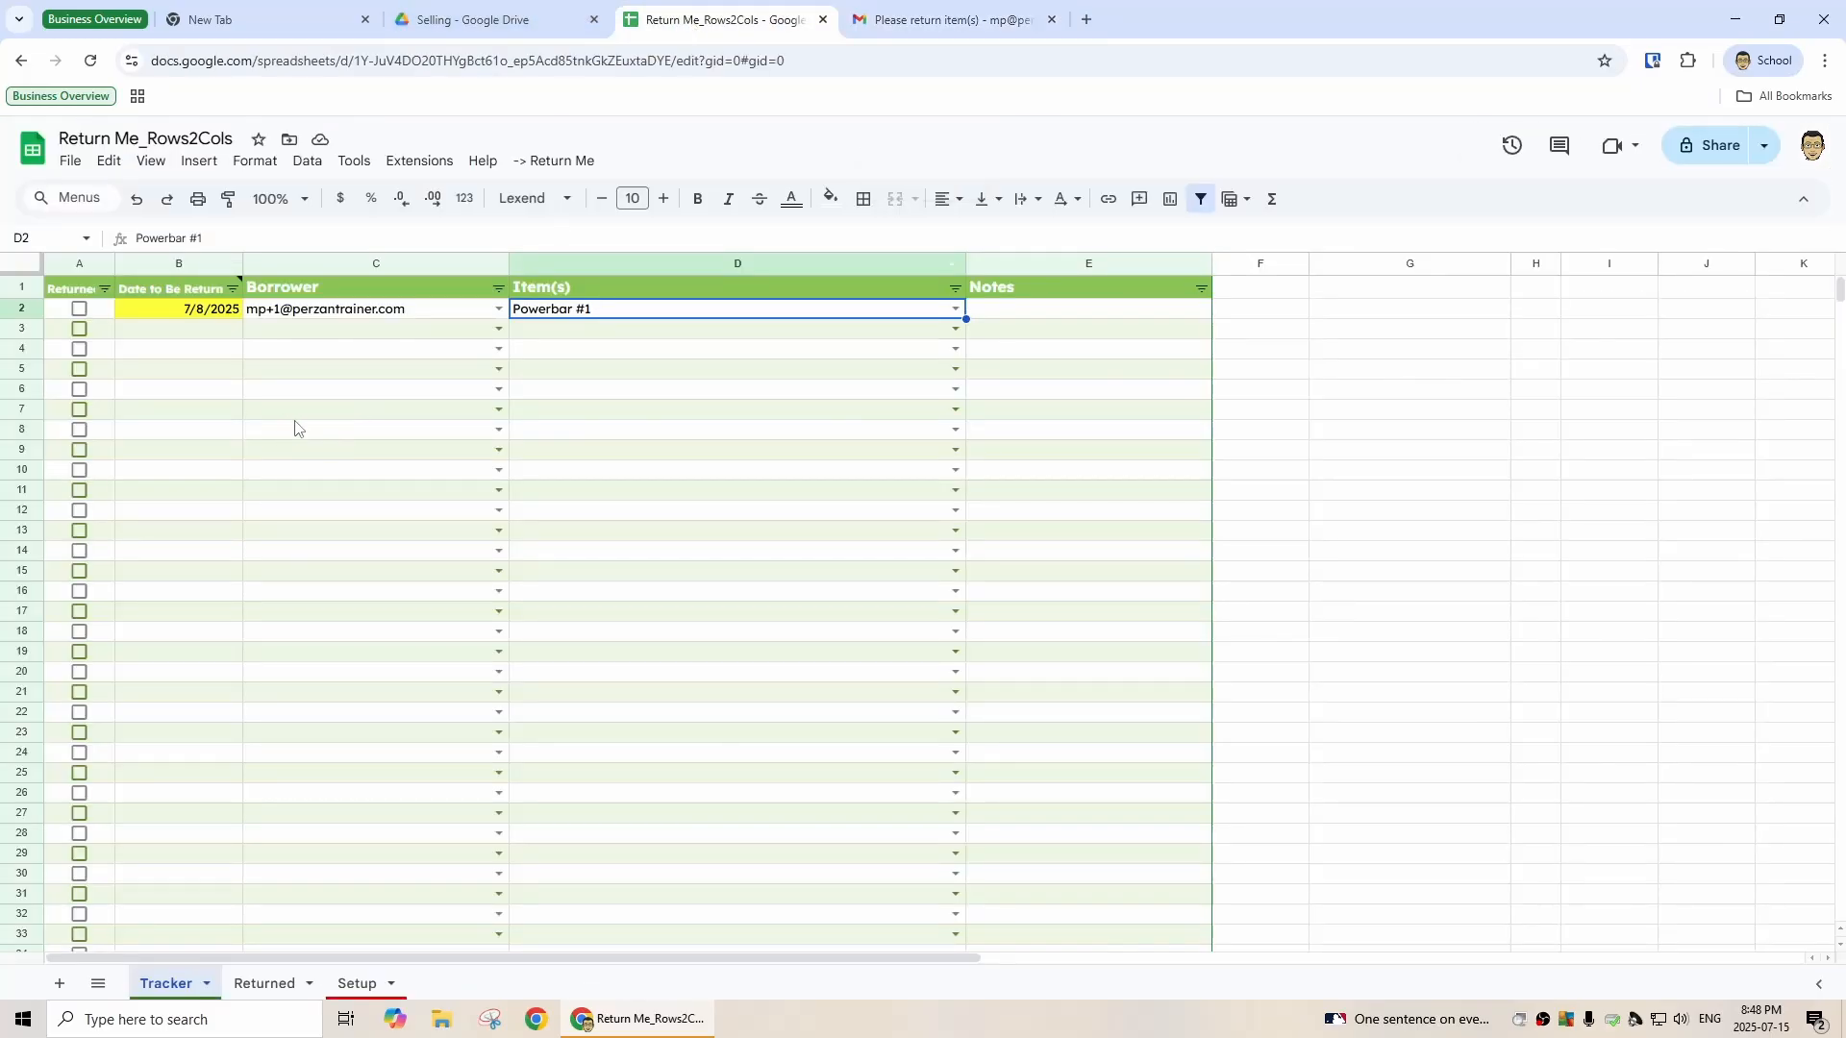